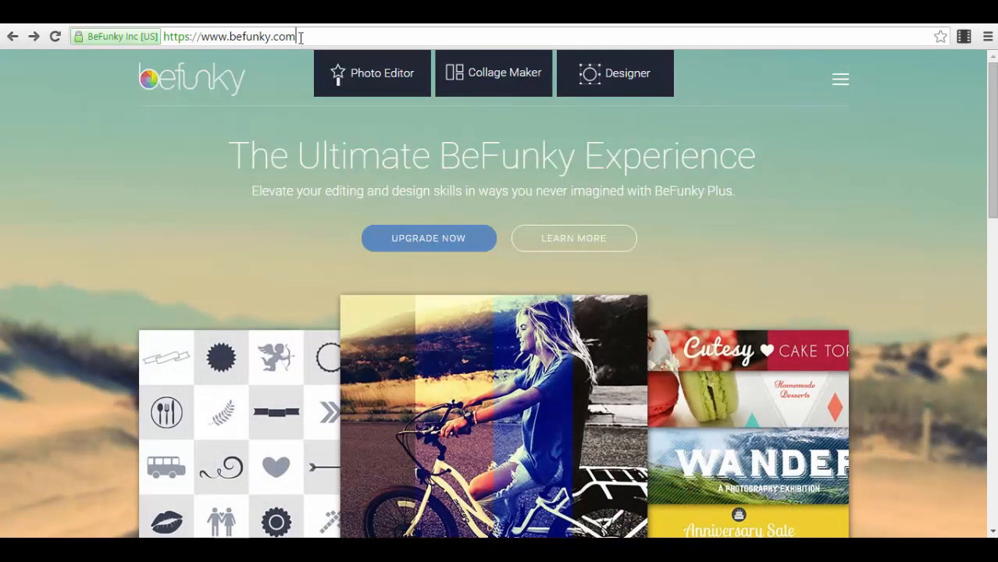
- Open the Photo Editor from the BeFunky home page and load the sample portrait of the smiling woman
left_click_drag(301, 37, 149, 38)
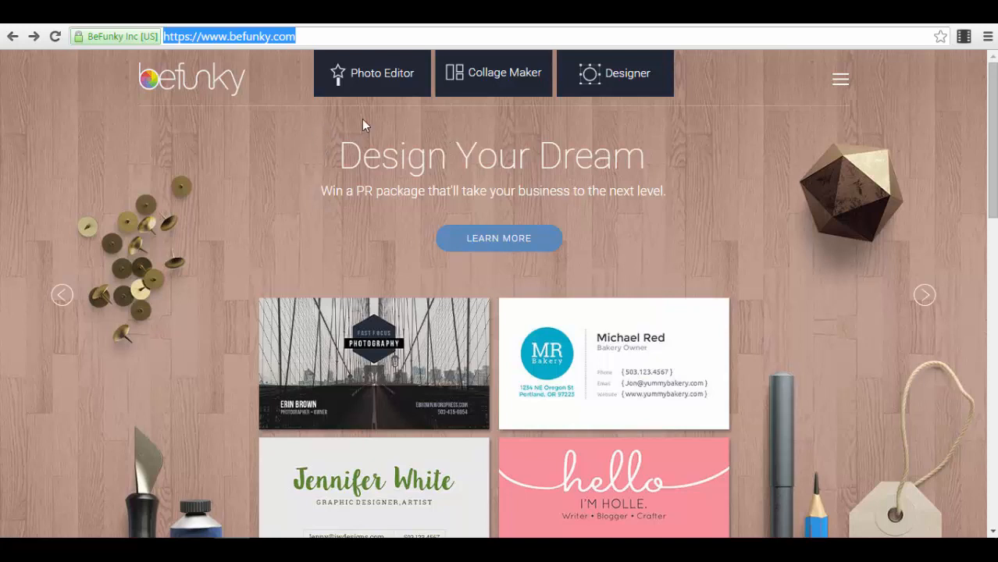
left_click(367, 88)
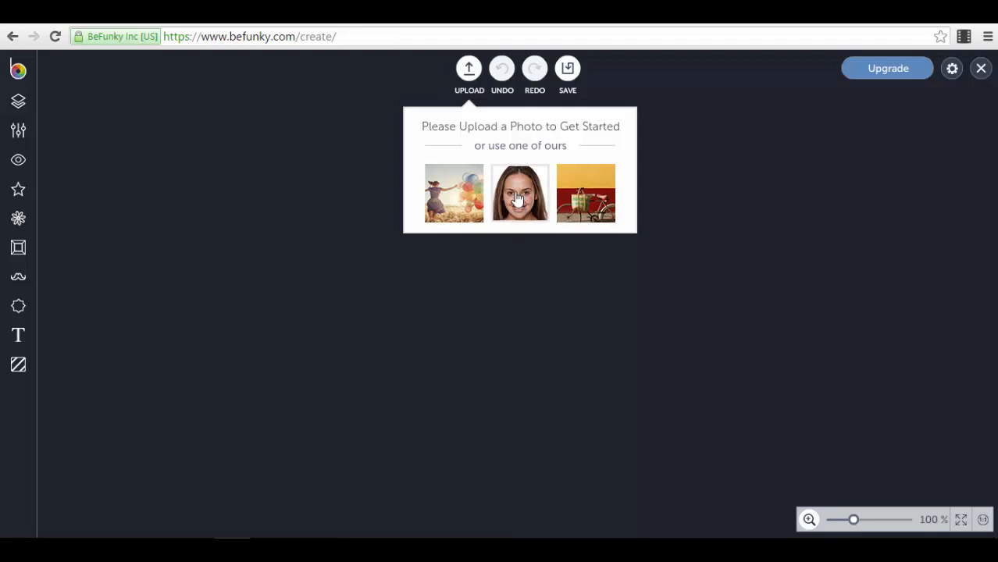
left_click(517, 200)
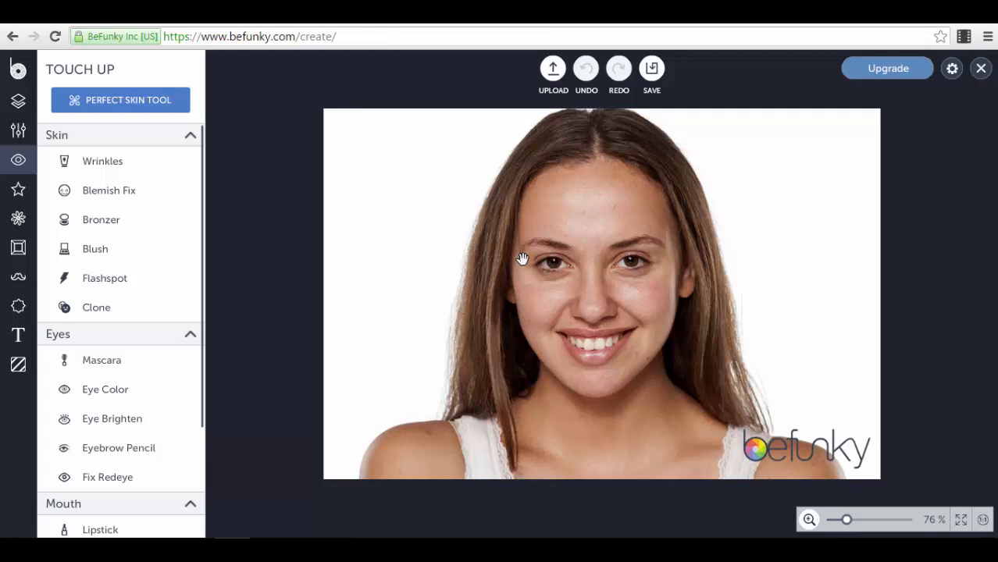
- Add the green testimonial image 554ENGHFBXBKV as a new layer on the portrait
left_click(14, 109)
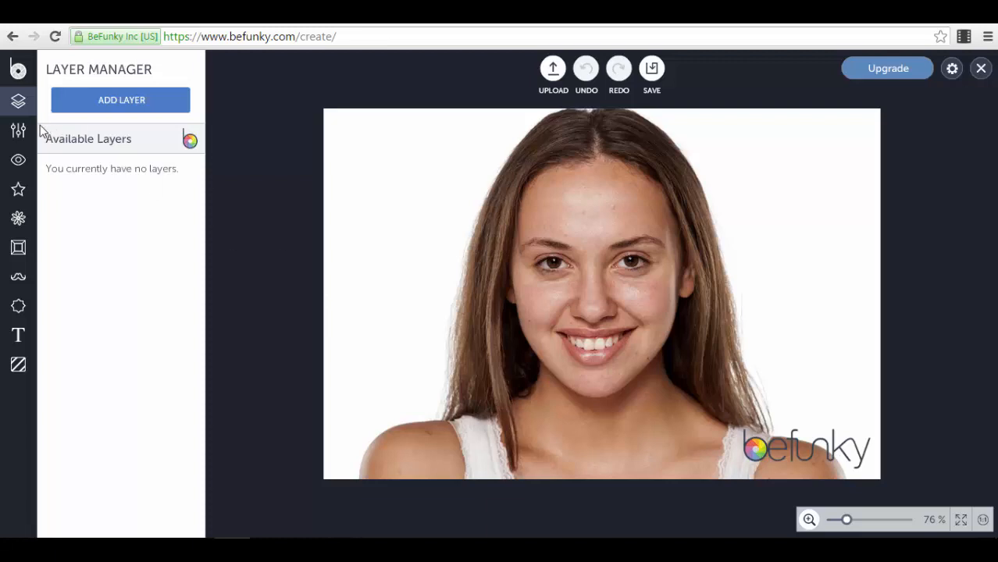
left_click(115, 106)
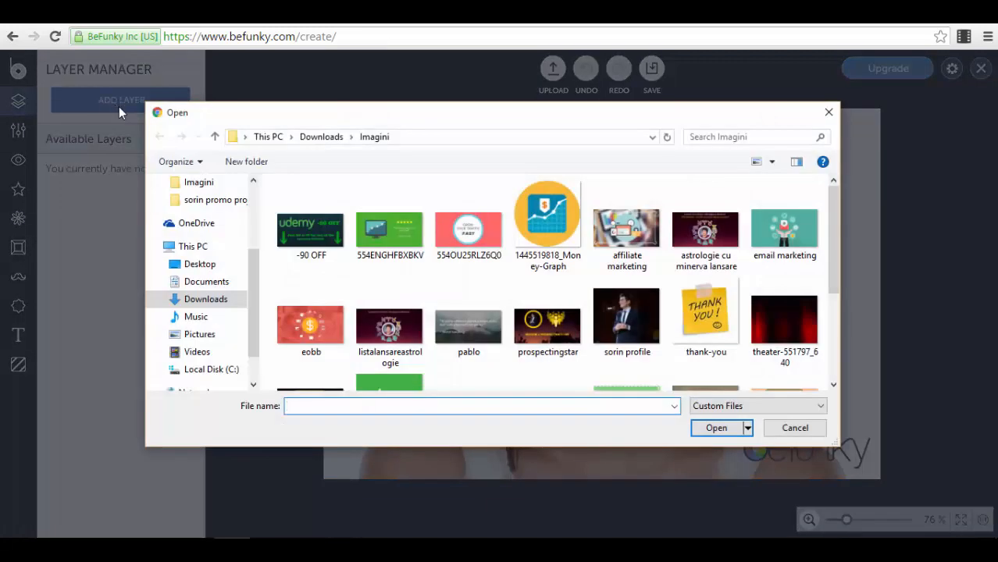
left_click(412, 238)
left_click(716, 428)
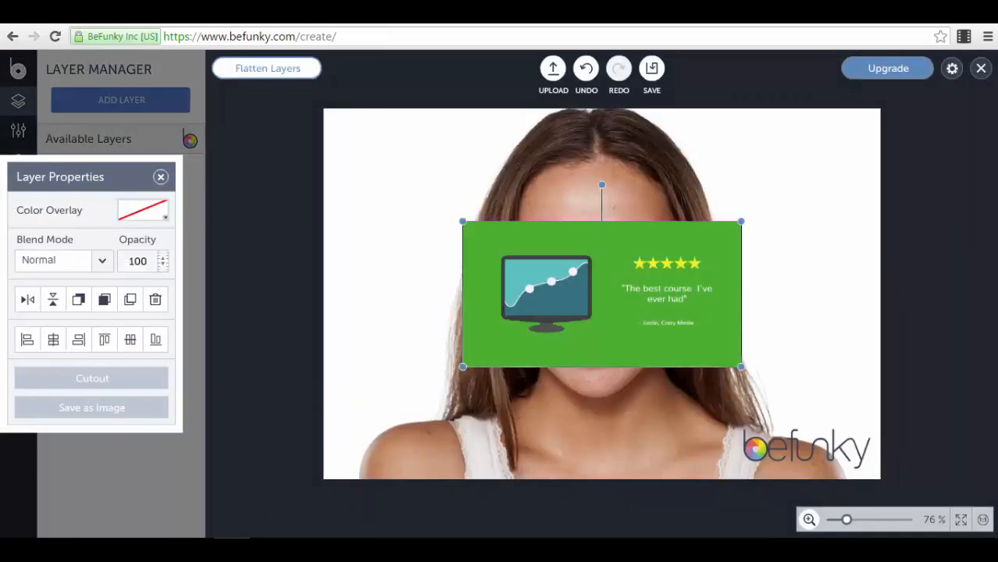
- Shift the testimonial layer slightly upward and give it a red color overlay, ED0A0A
left_click_drag(592, 359, 624, 327)
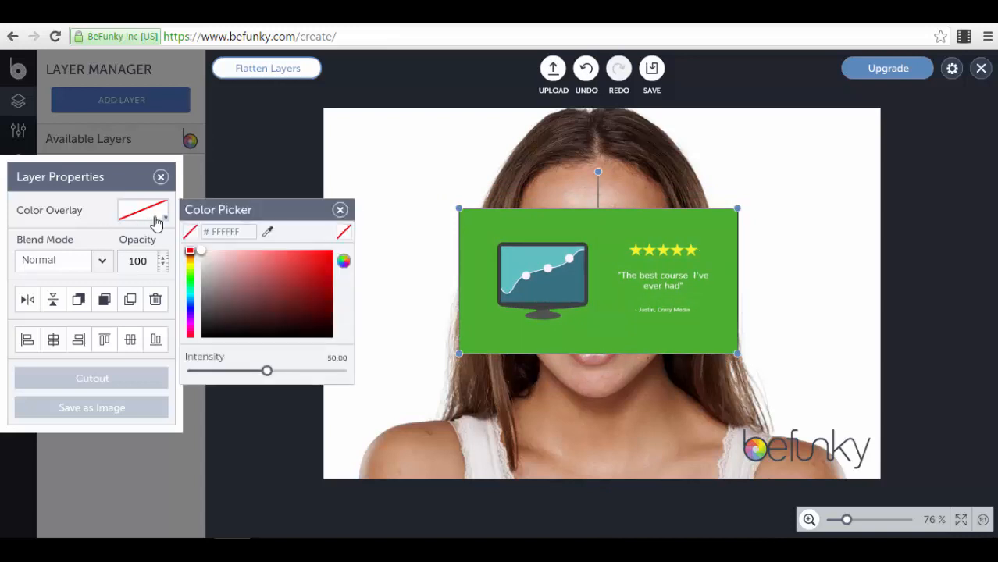
left_click(325, 257)
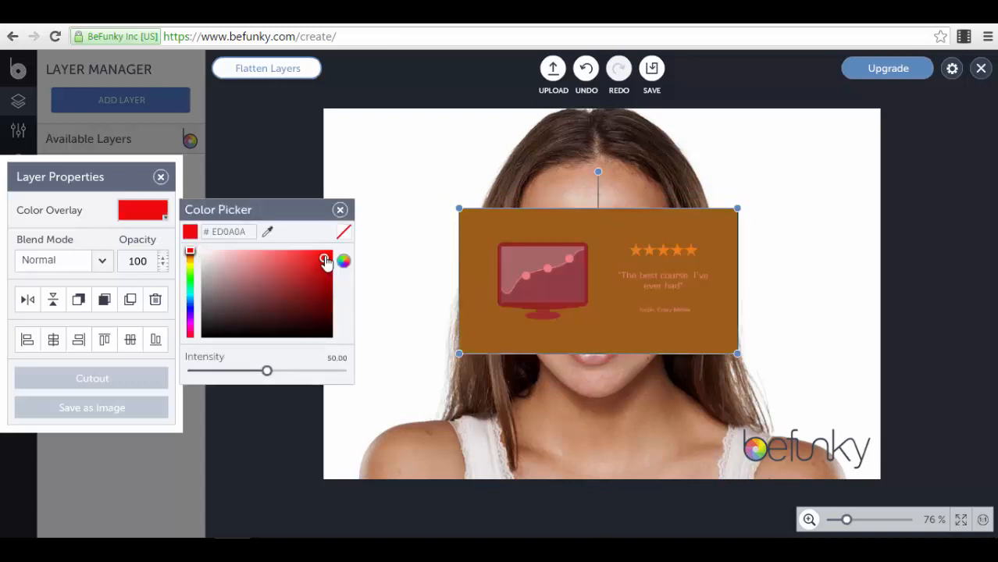
left_click(339, 209)
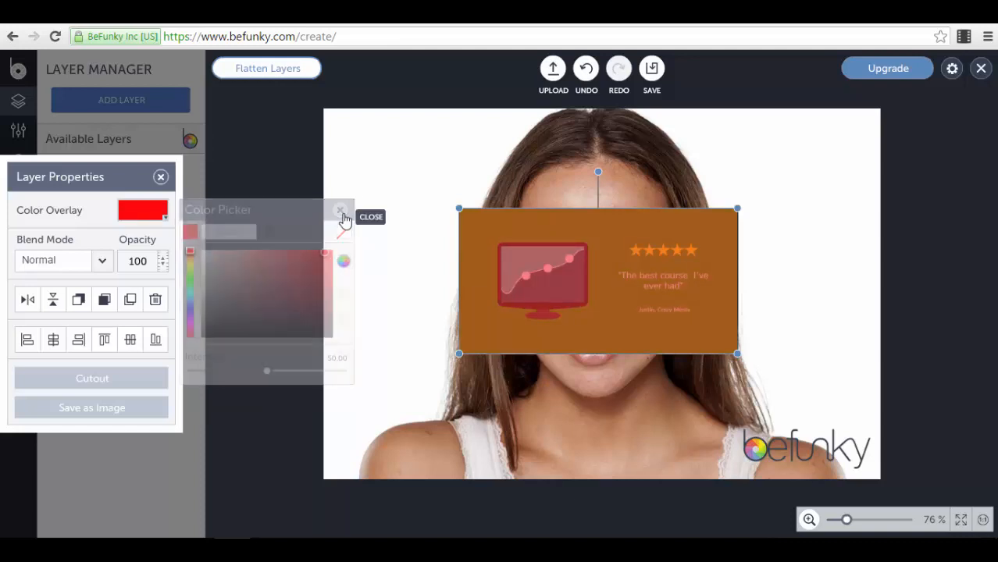
- Move the testimonial layer to the portrait's upper-left corner and lower its opacity to 60
left_click_drag(579, 297, 443, 200)
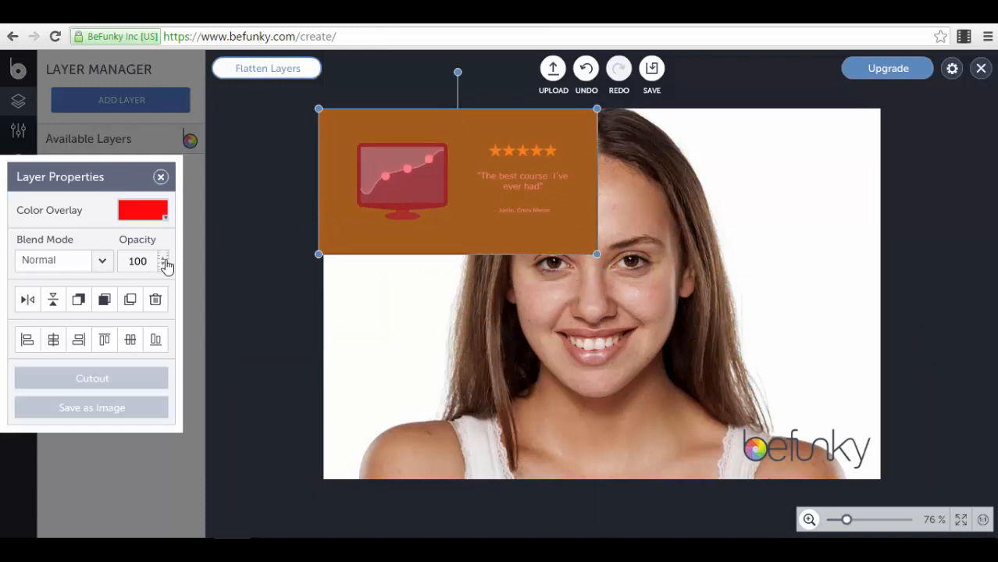
left_click_drag(498, 200, 506, 202)
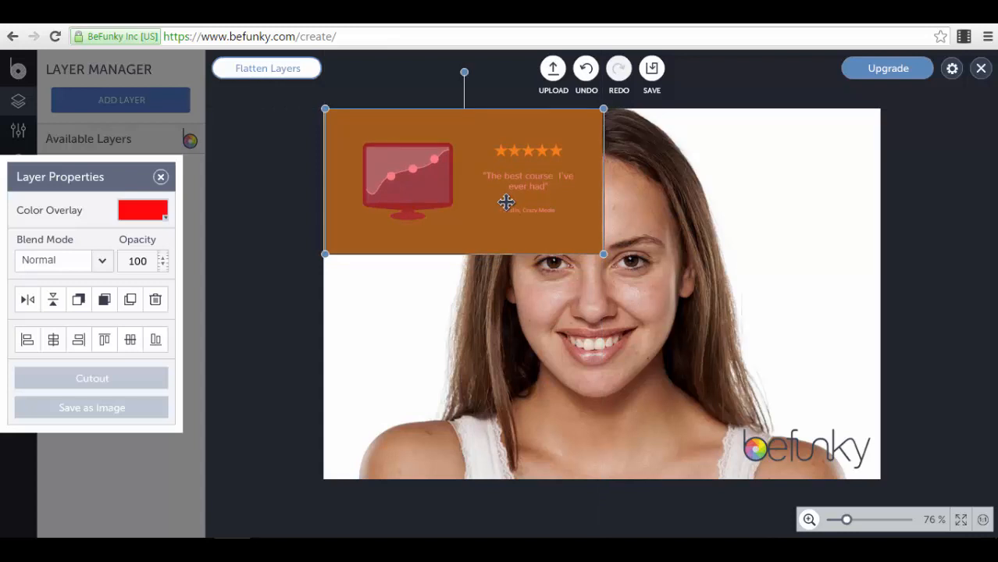
left_click(162, 265)
left_click(162, 265)
left_click(162, 266)
left_click_drag(162, 265, 163, 258)
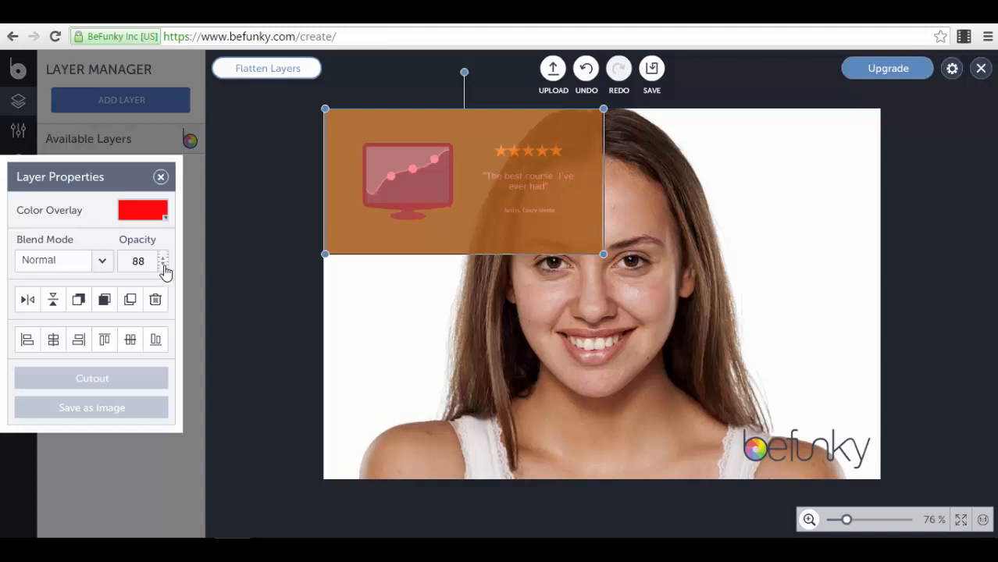
left_click_drag(164, 266, 163, 267)
- Move the semi-transparent testimonial layer over the woman's face and delete it from the canvas
left_click_drag(518, 188, 590, 274)
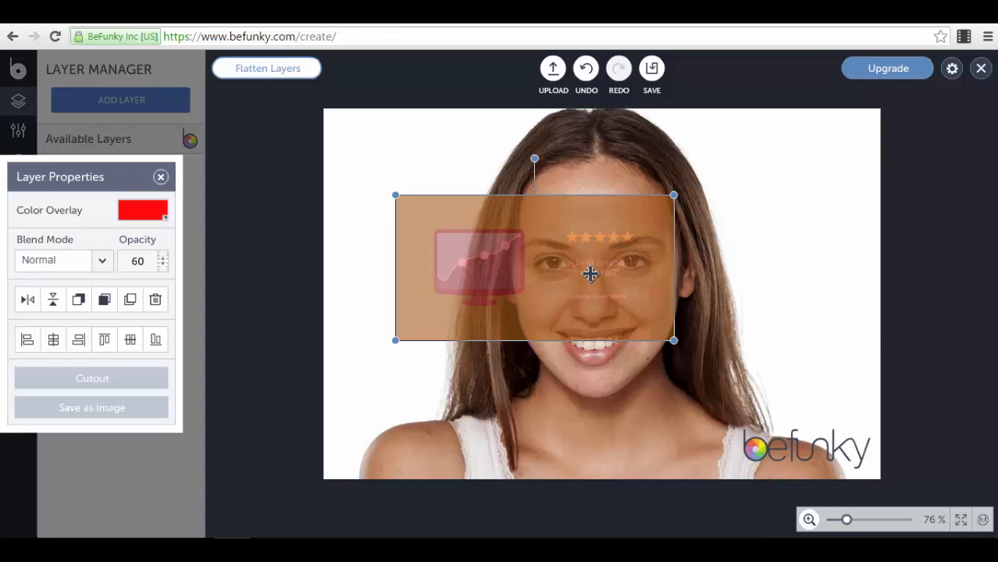
key("Delete")
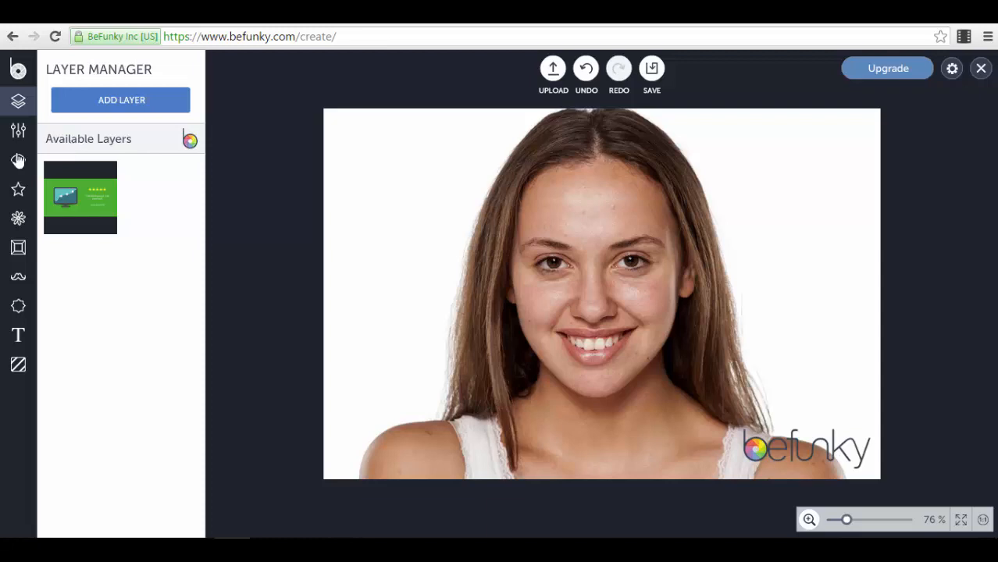
- Try portrait and landscape crops, set a Golden Ratio landscape crop area of 936 × 575 px, and discard the crop
left_click(16, 135)
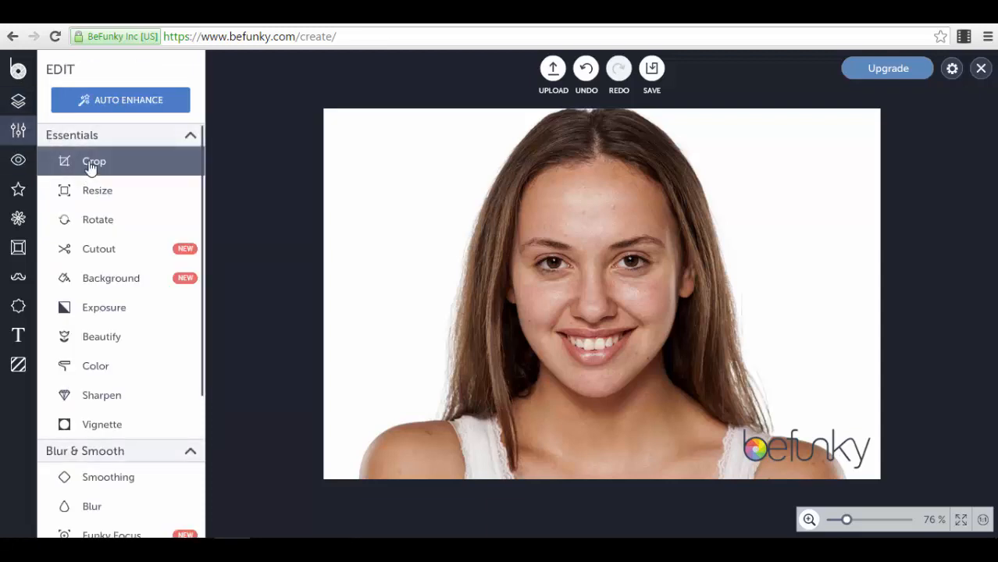
left_click(91, 164)
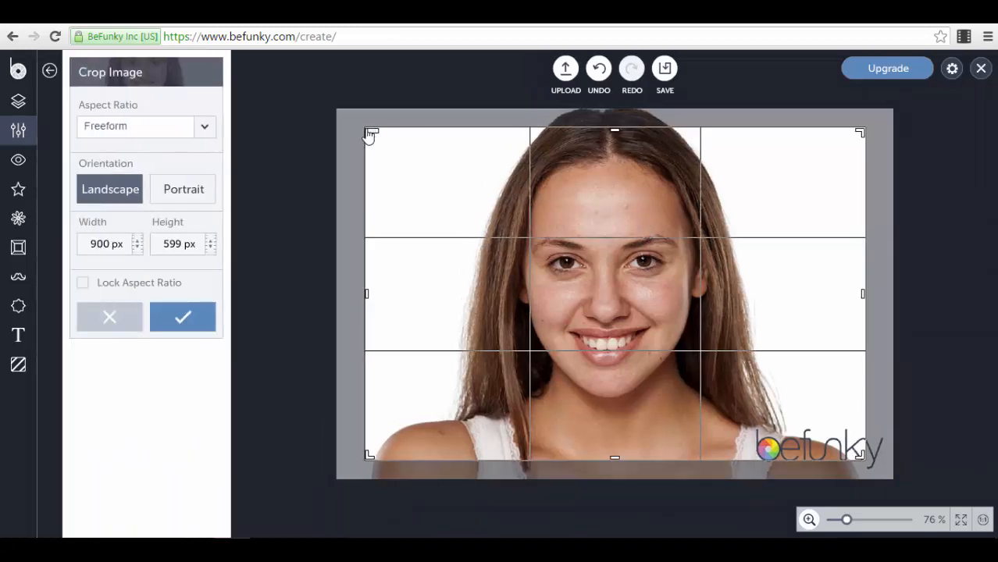
left_click(192, 197)
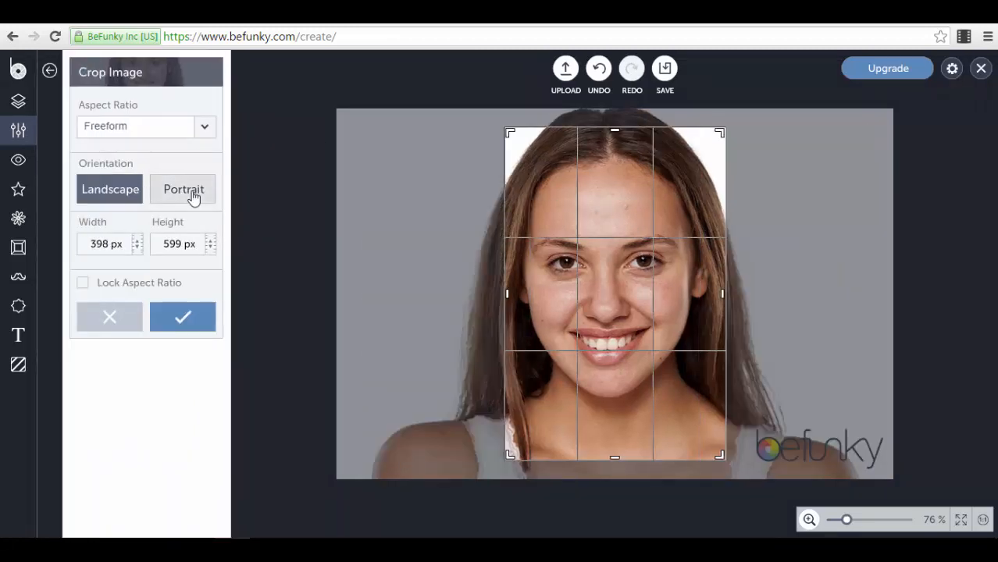
left_click(118, 196)
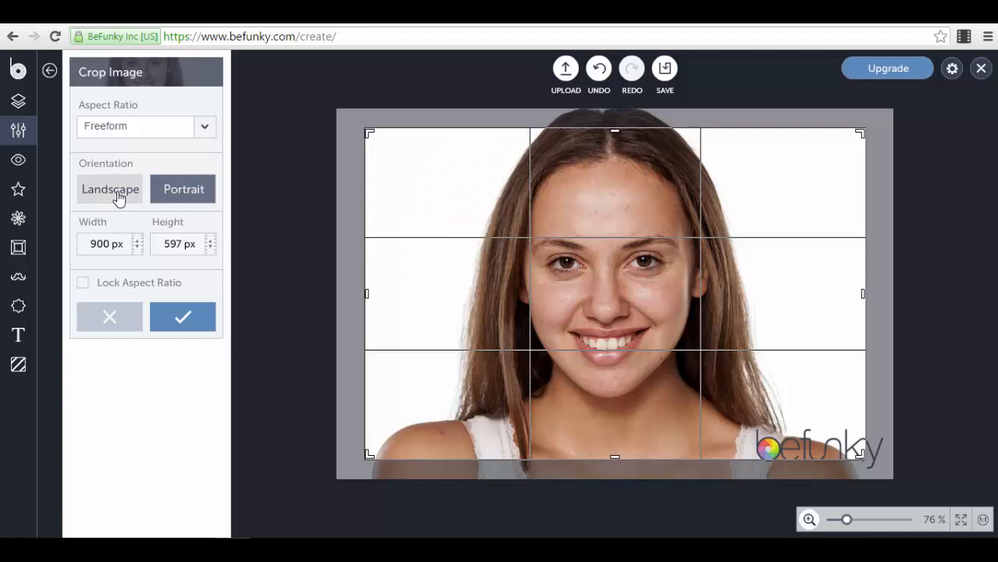
left_click(199, 138)
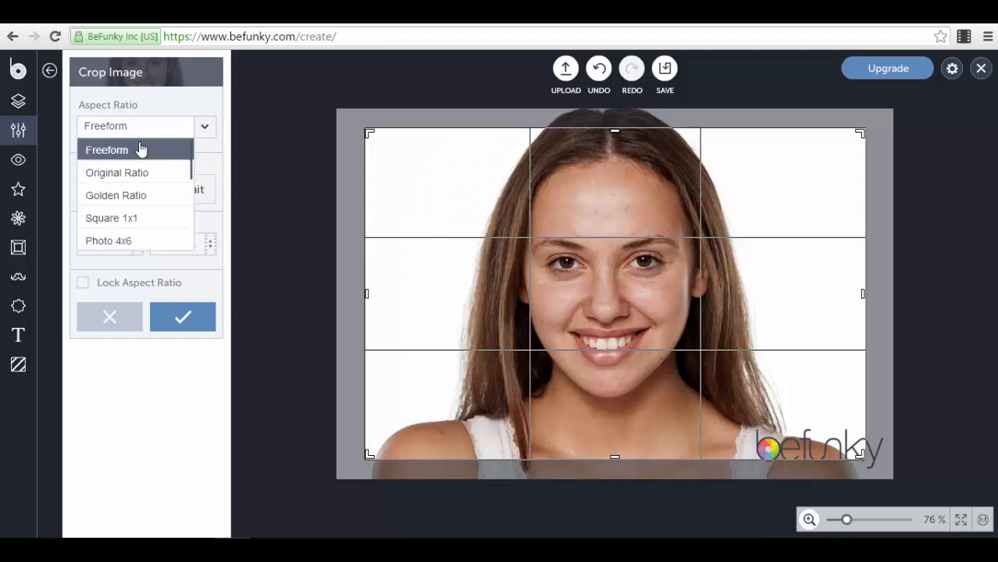
left_click(151, 201)
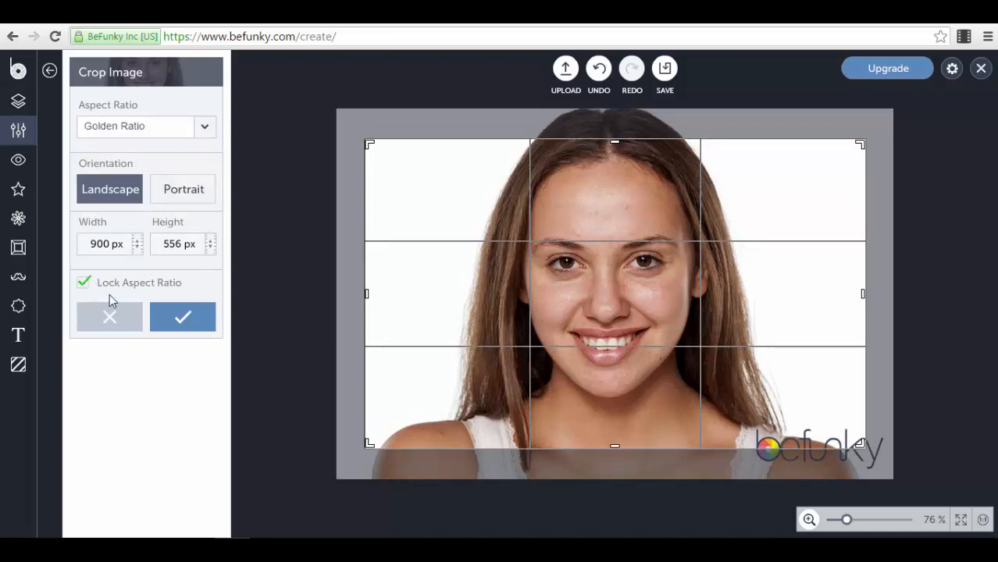
left_click_drag(372, 147, 351, 167)
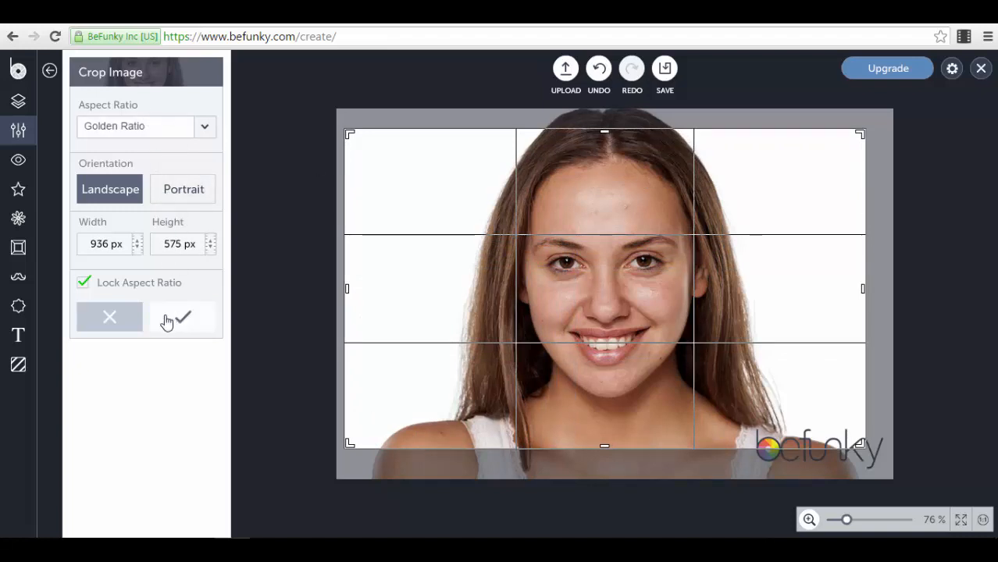
left_click(111, 318)
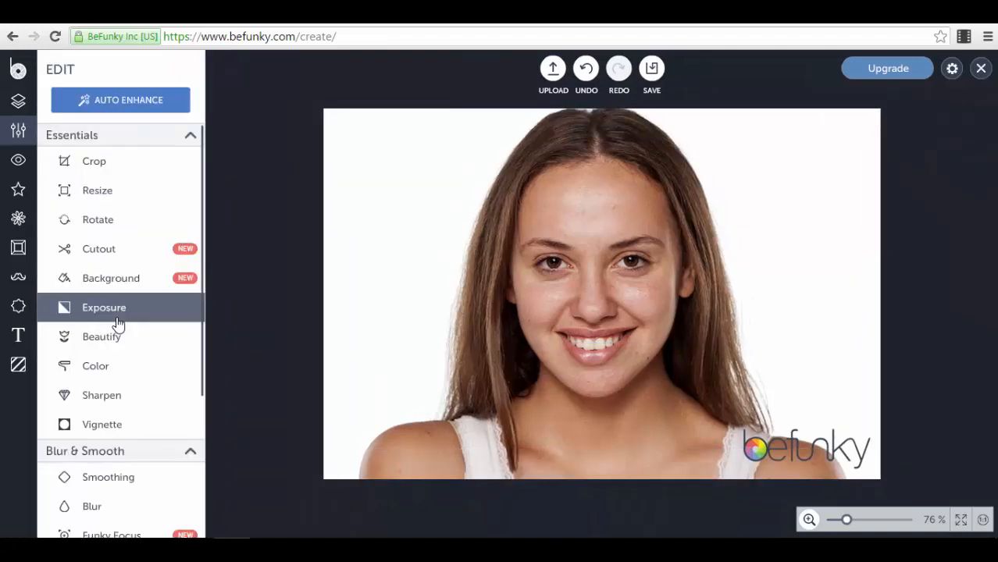
- Examine the Resize options and the Background tool's paint settings, leaving both without applying anything
left_click(137, 204)
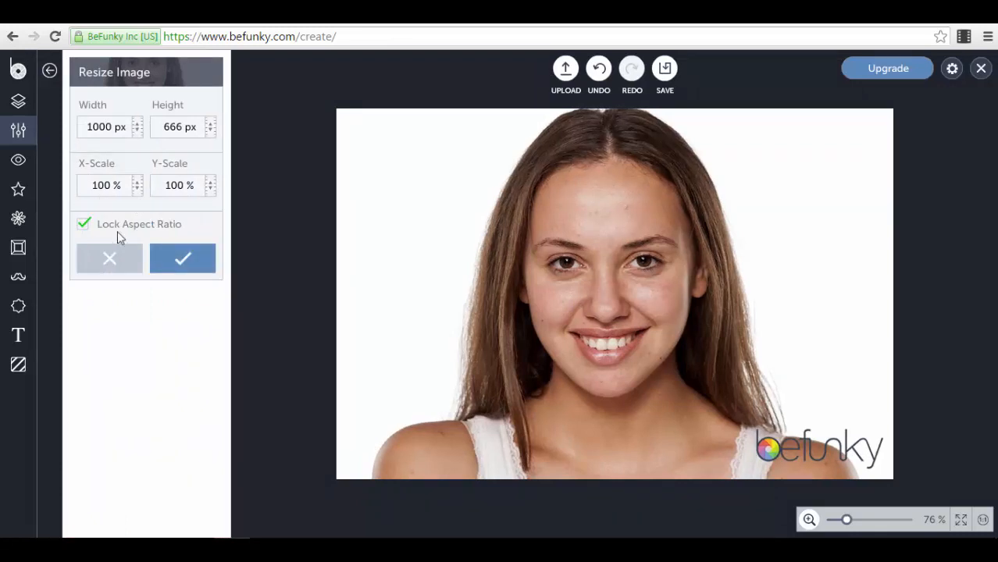
left_click(100, 265)
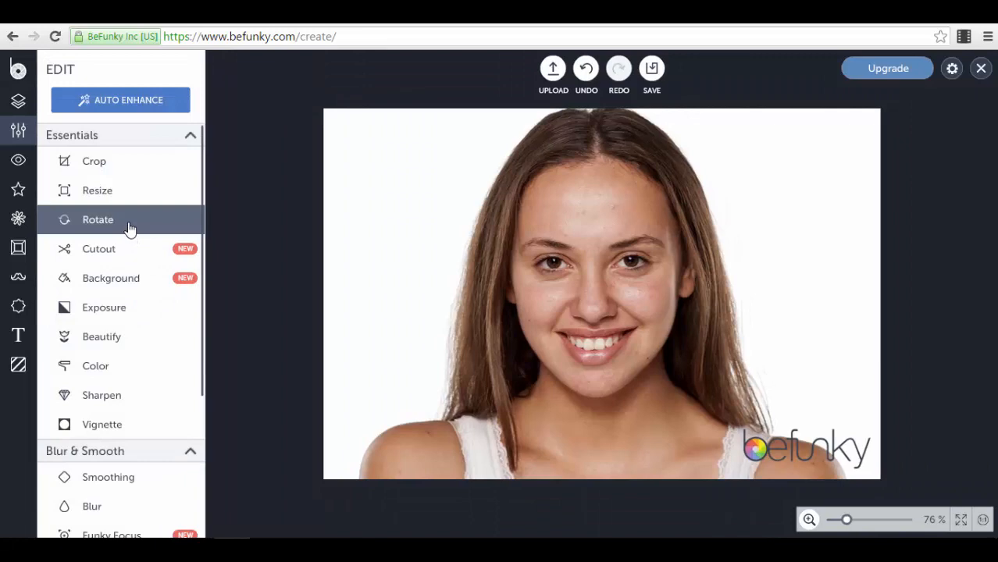
left_click(129, 280)
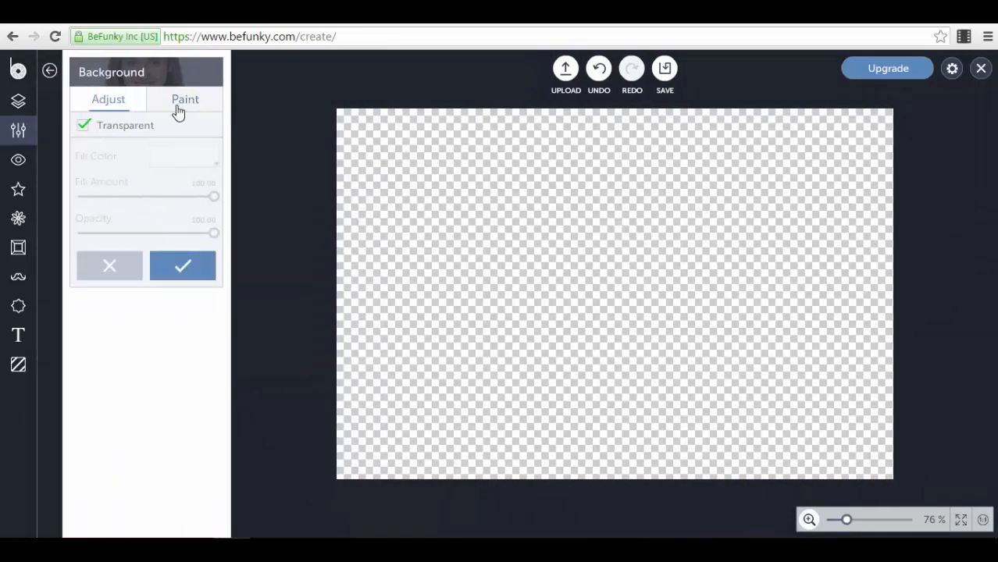
left_click(178, 108)
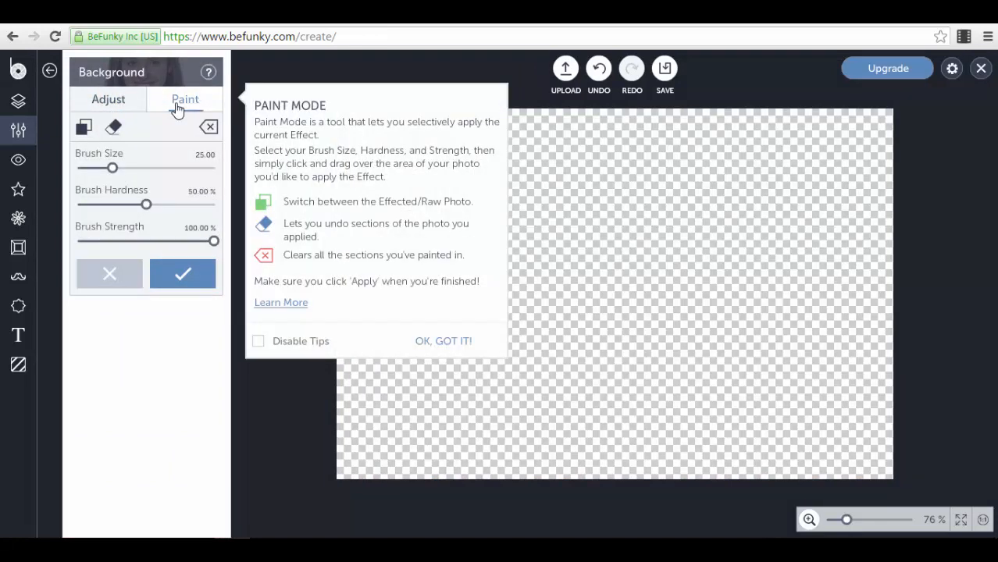
left_click(109, 277)
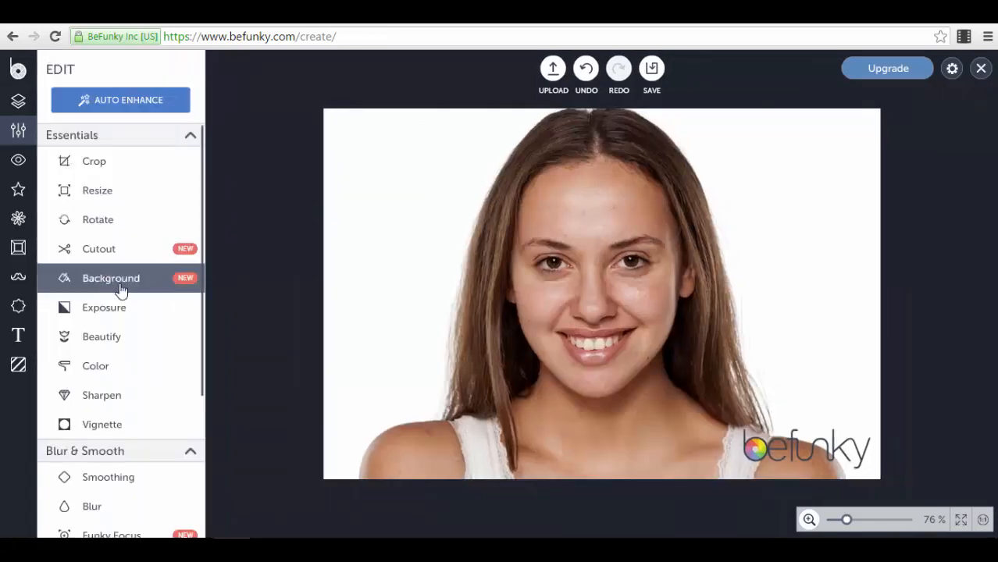
- Try an Exposure adjustment on the portrait with contrast 48 and highlights 12, and discard it
left_click(130, 320)
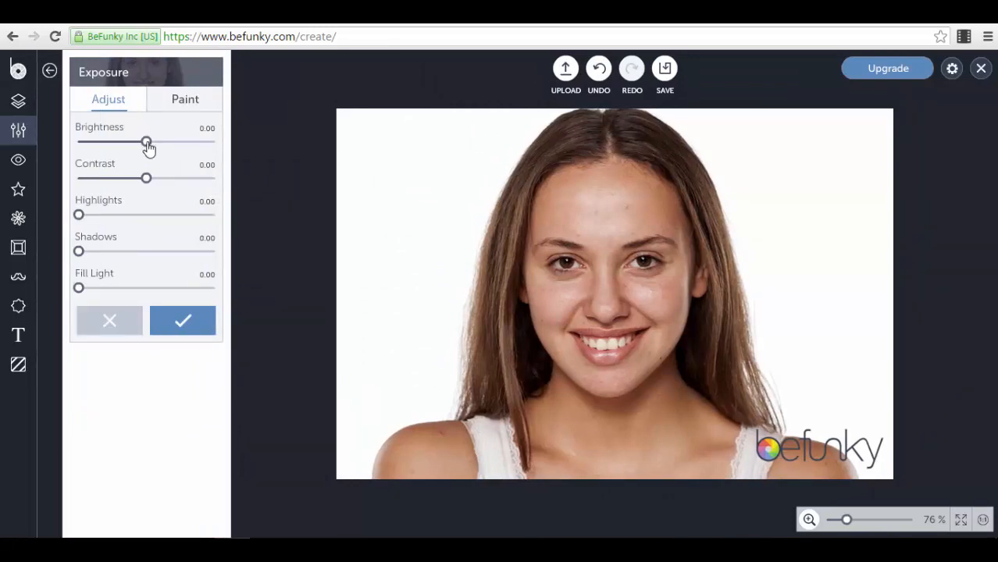
left_click_drag(148, 147, 181, 182)
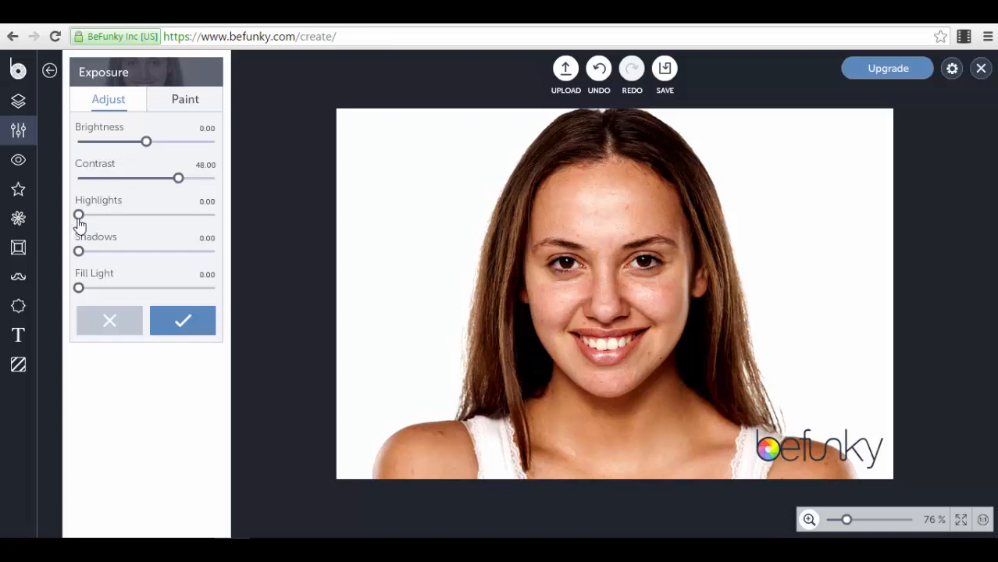
left_click_drag(79, 219, 45, 256)
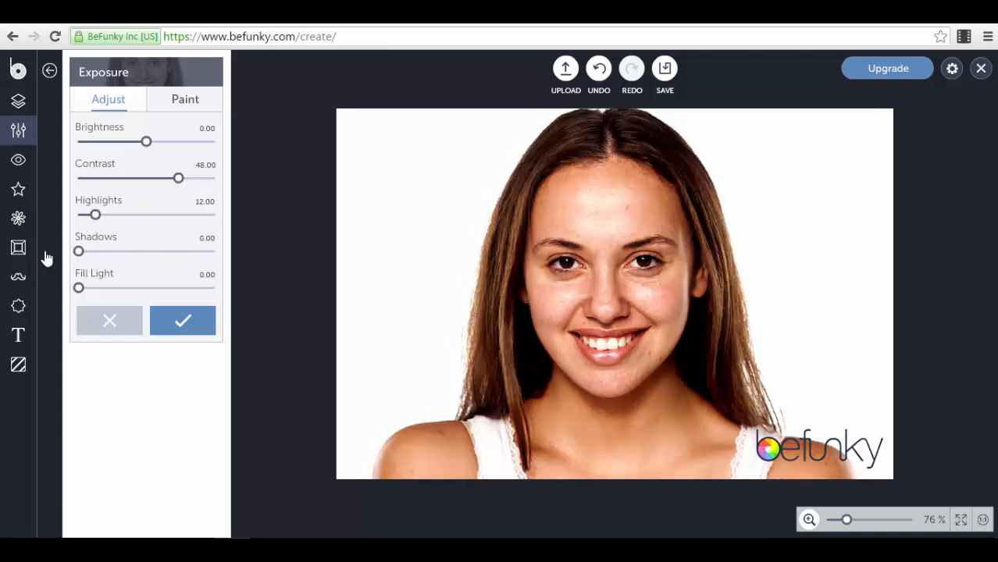
mouse_move(81, 289)
left_mouse_down()
mouse_move(165, 292)
mouse_move(68, 279)
left_mouse_up()
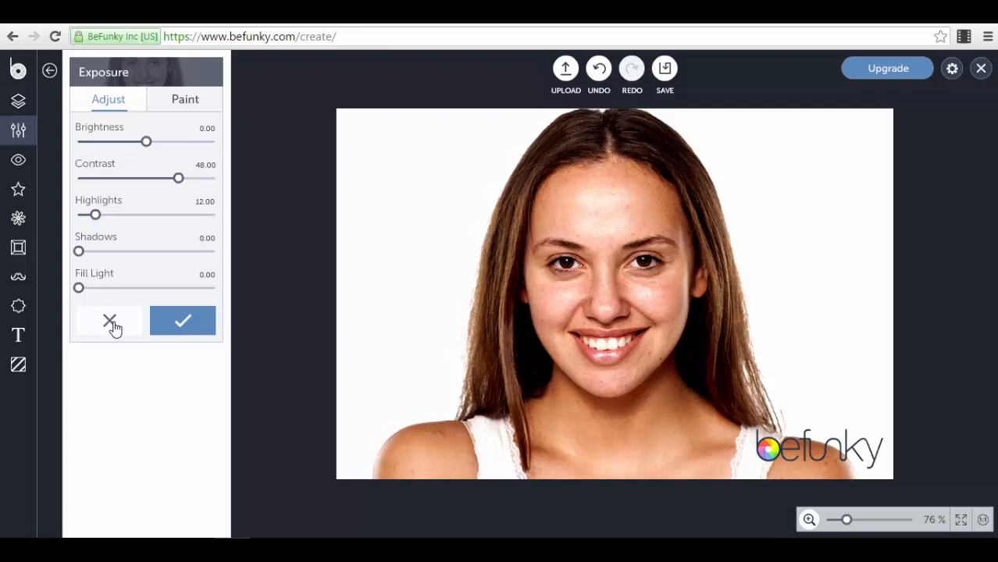
left_click(112, 323)
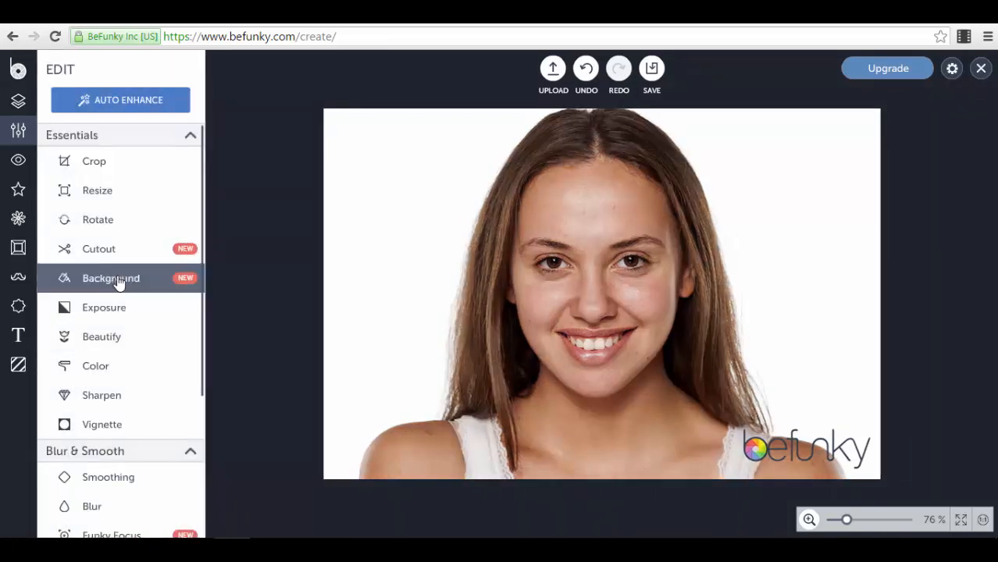
- Try the Beautify effect on the portrait with a different amount and discard it
left_click(138, 342)
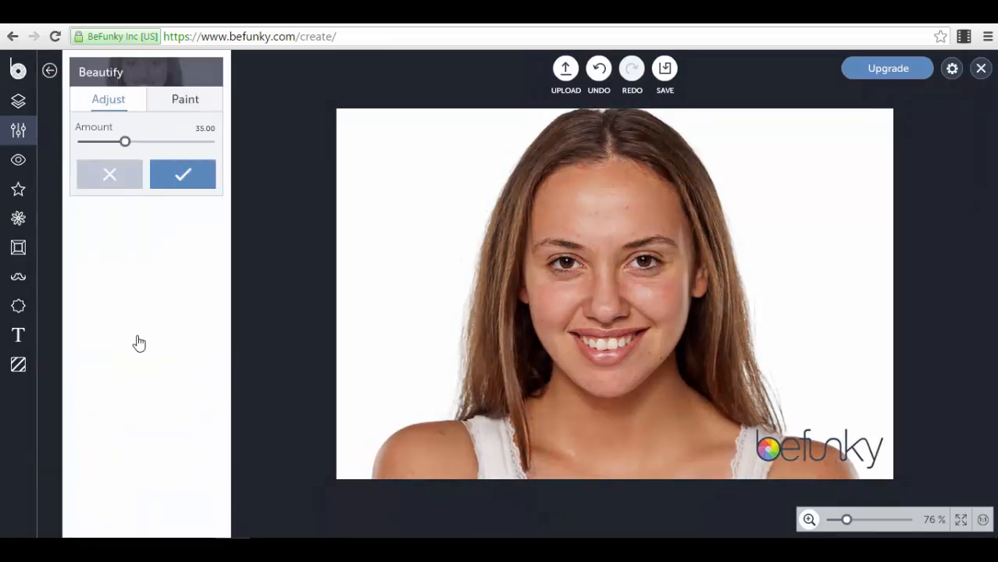
mouse_move(124, 144)
left_mouse_down()
mouse_move(180, 143)
mouse_move(106, 152)
mouse_move(159, 160)
mouse_move(133, 160)
left_mouse_up()
left_click(122, 182)
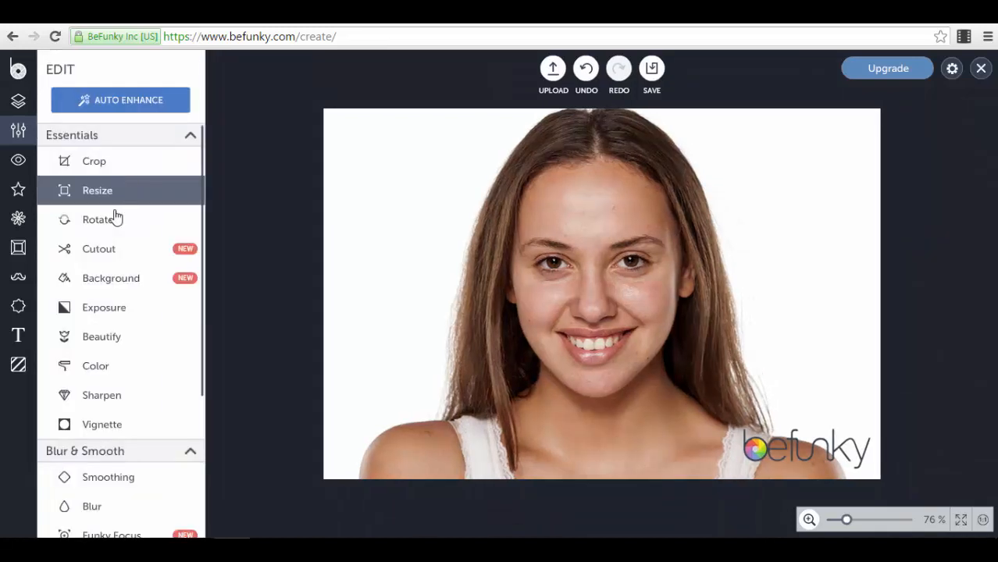
- Try a Color adjustment on the portrait with hue 74, saturation -48 and temperature -38, and discard it
left_click(113, 367)
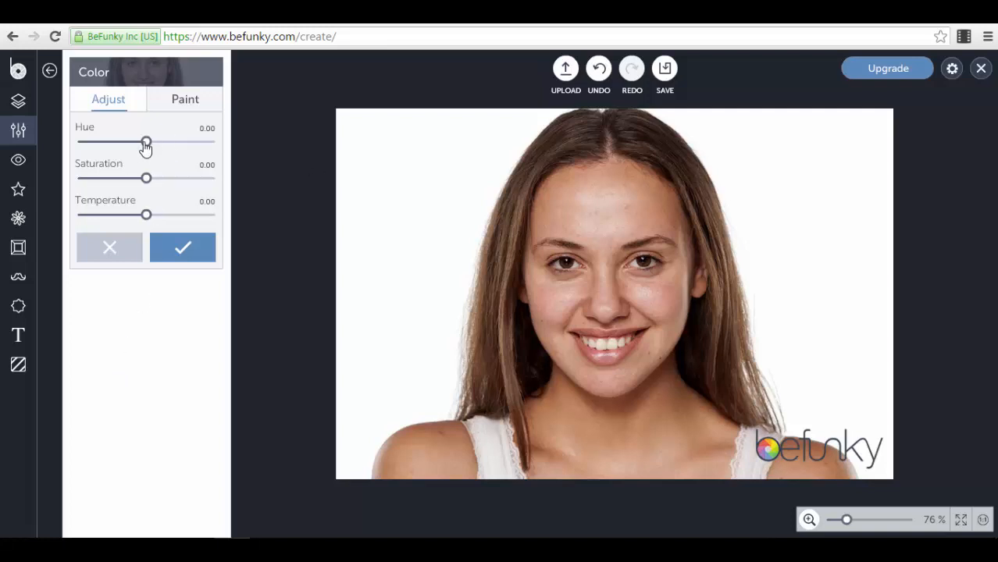
left_click_drag(145, 141, 114, 184)
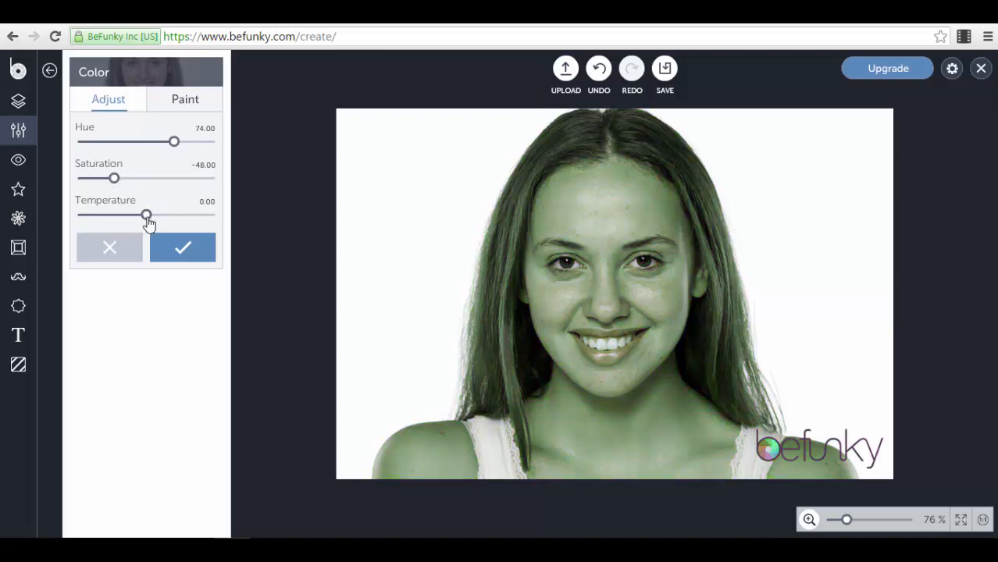
left_click_drag(147, 221, 94, 234)
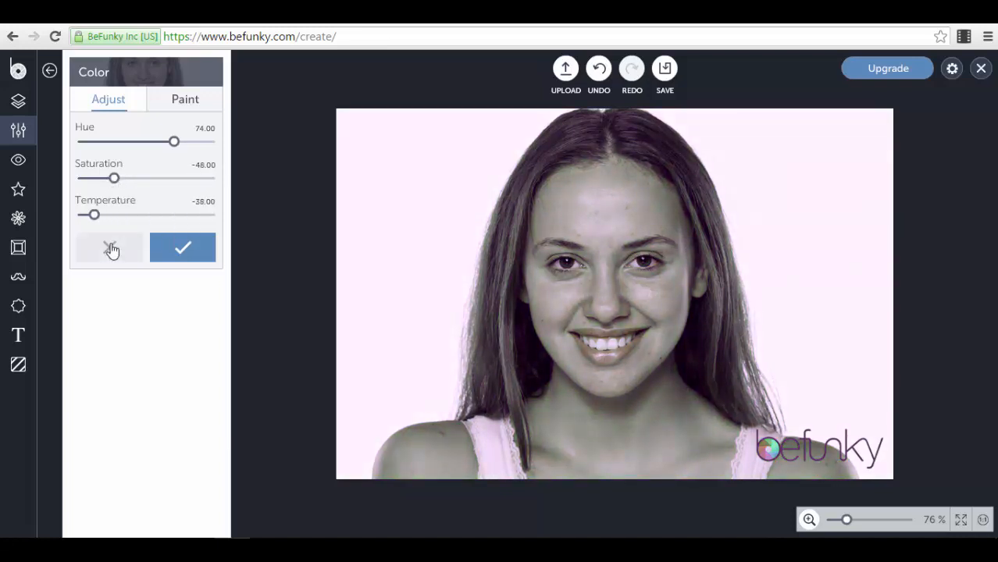
left_click(109, 249)
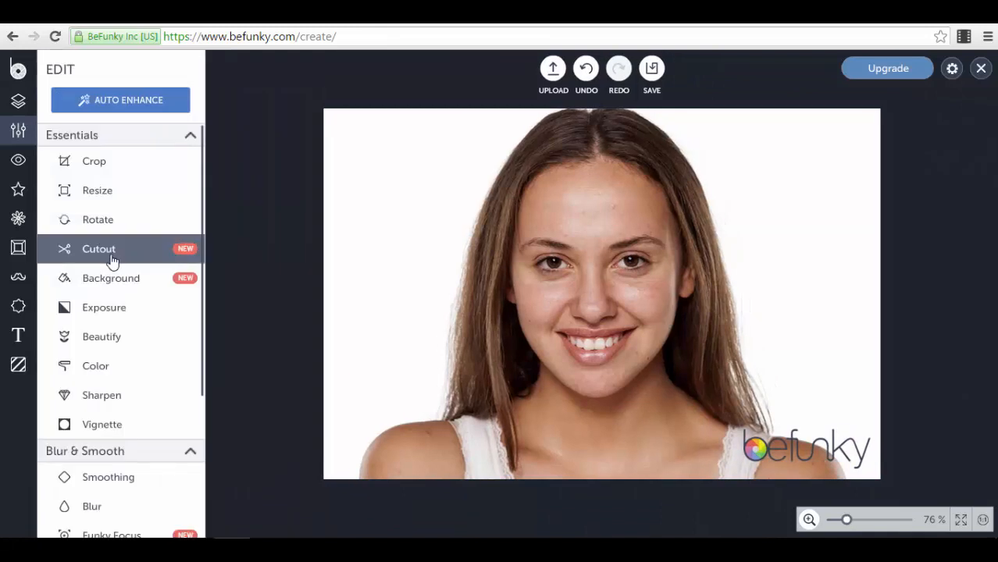
- Try Sharpen with an amount of 82 and the default Vignette on the portrait, discarding both
left_click(117, 396)
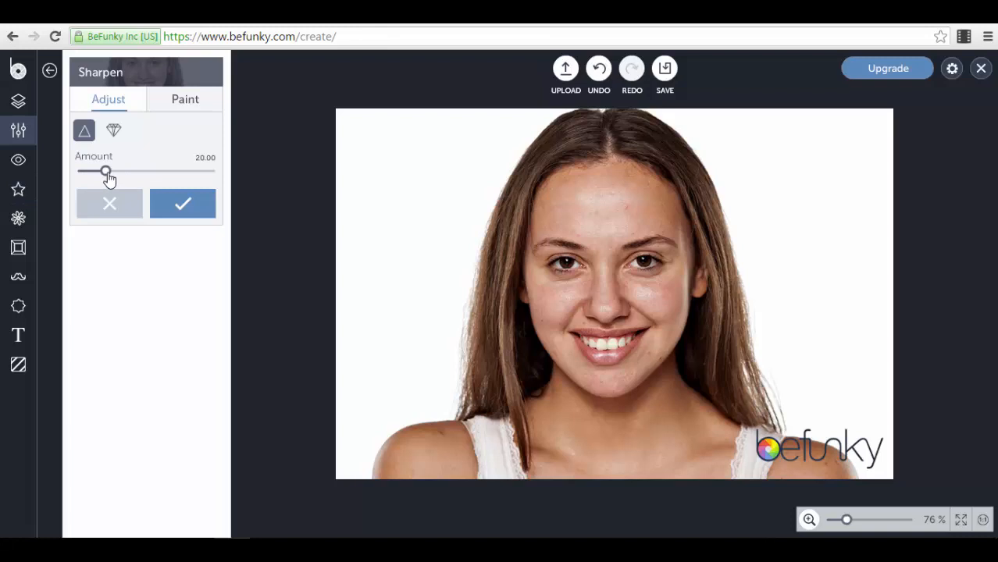
left_click_drag(112, 177, 193, 190)
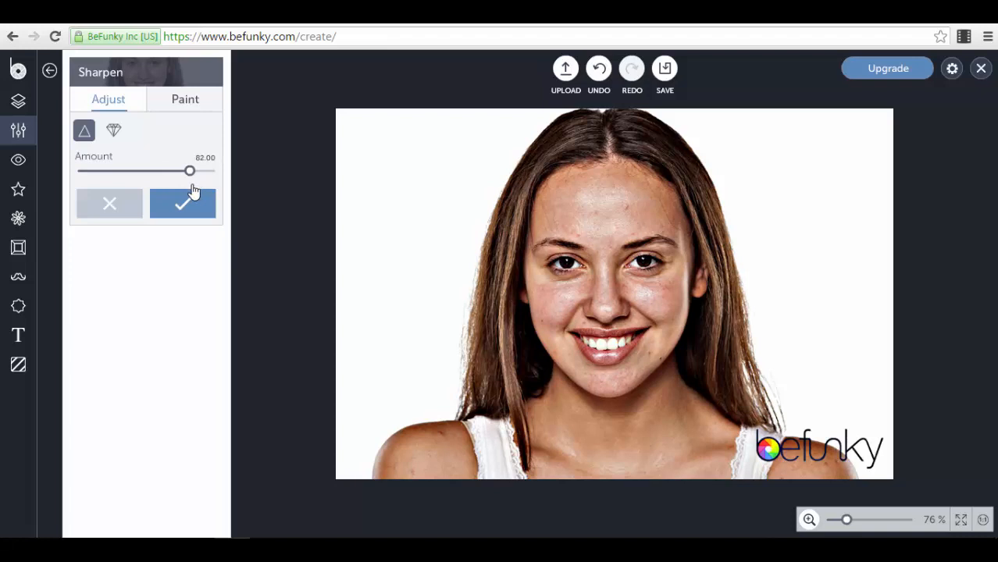
left_click(114, 204)
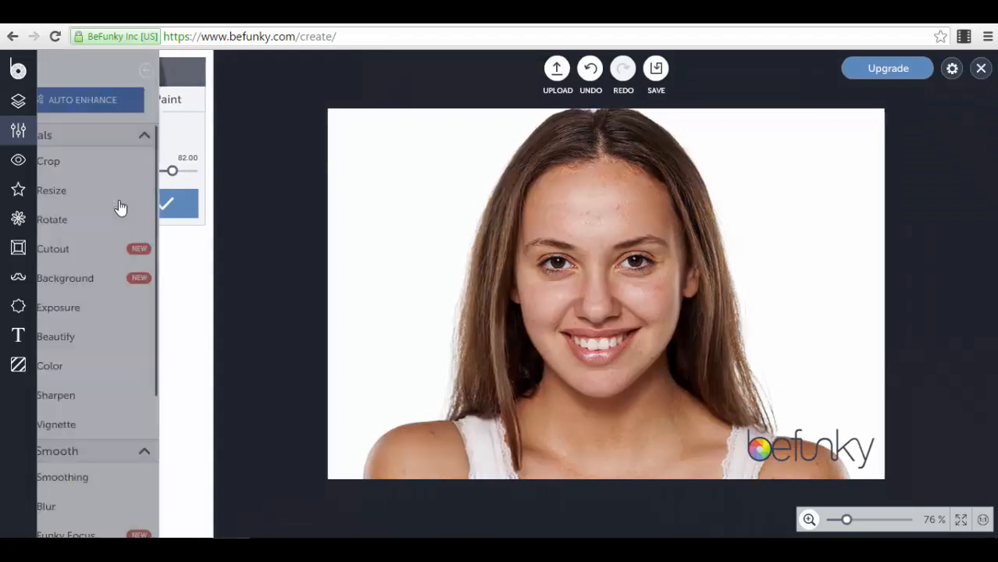
left_click(134, 426)
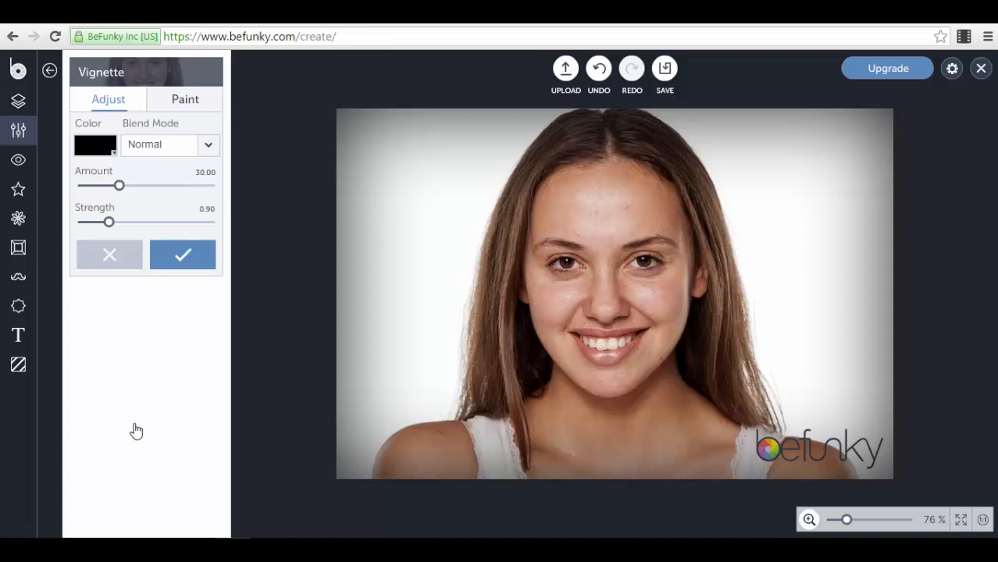
left_click(115, 254)
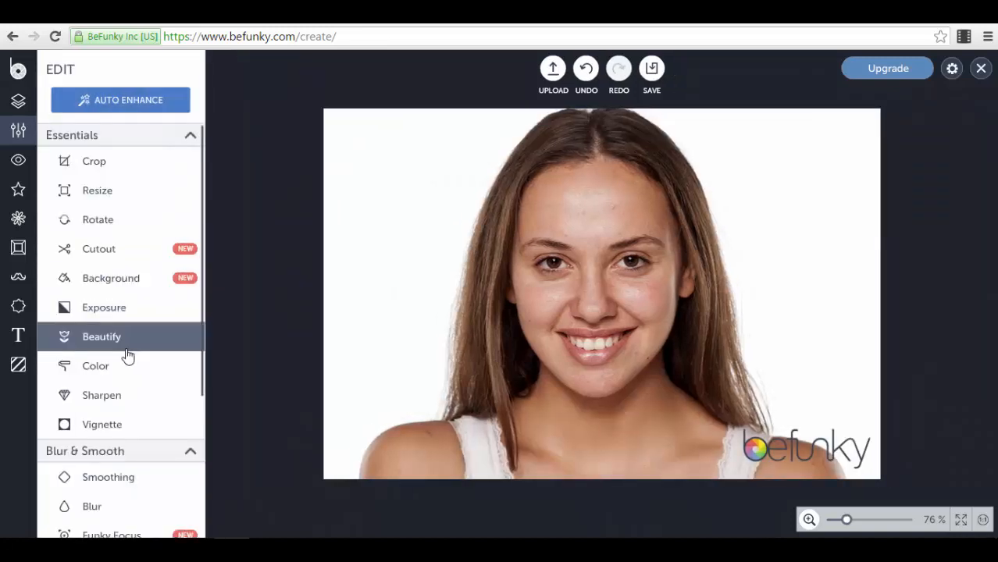
- Try Smoothing on the portrait with an amount of 83, and discard it
scroll(128, 355, "down", 3)
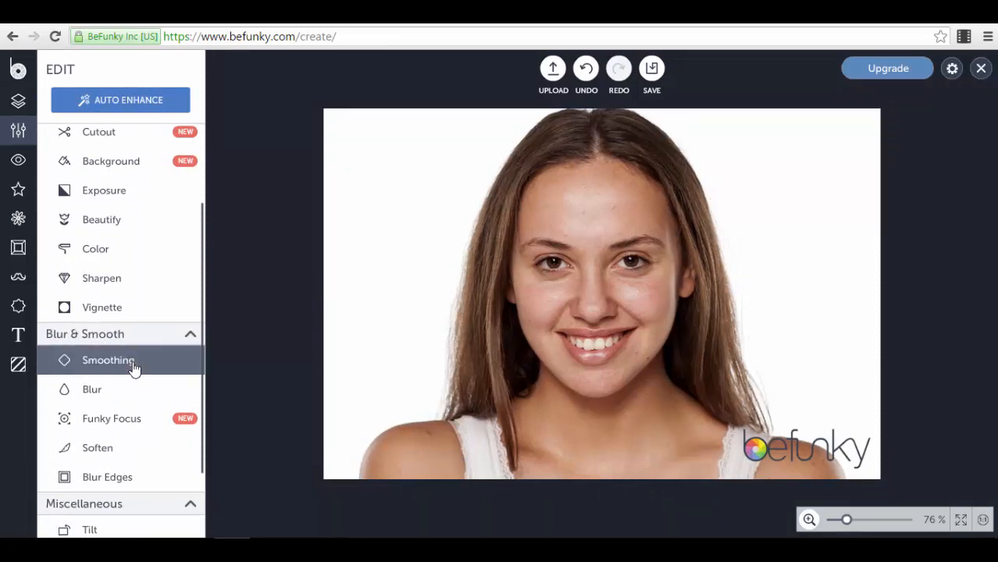
left_click(174, 370)
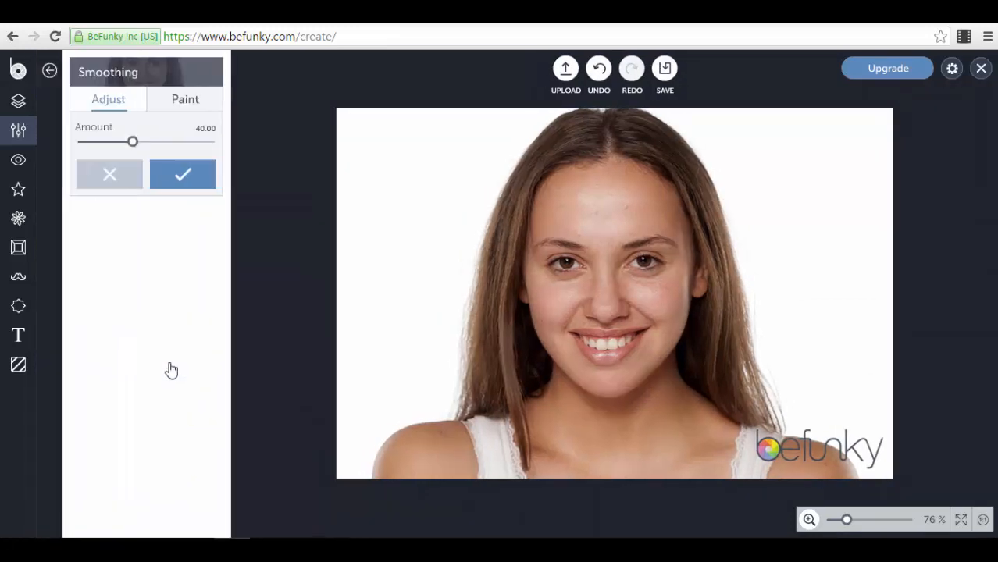
left_click_drag(133, 142, 197, 160)
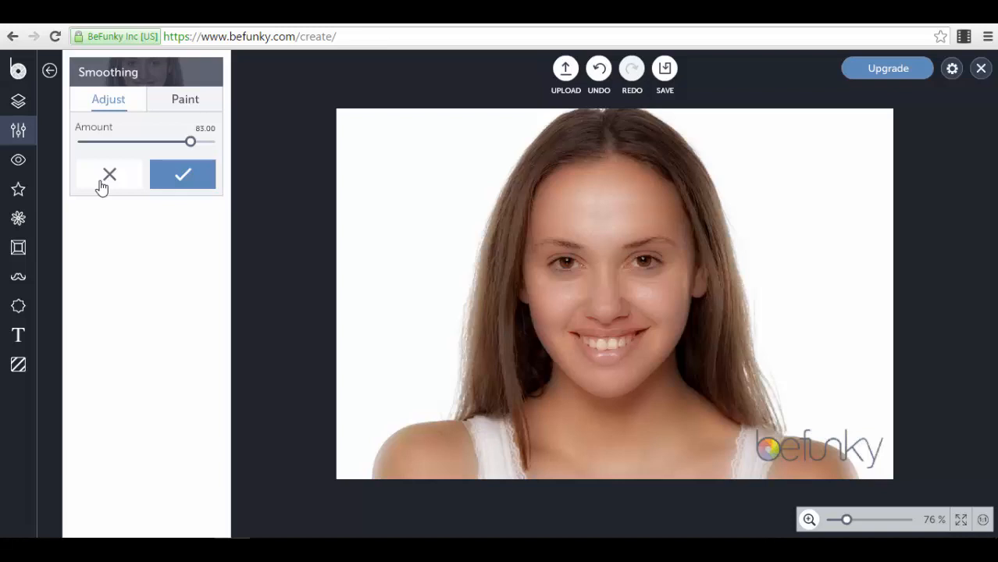
left_click(95, 187)
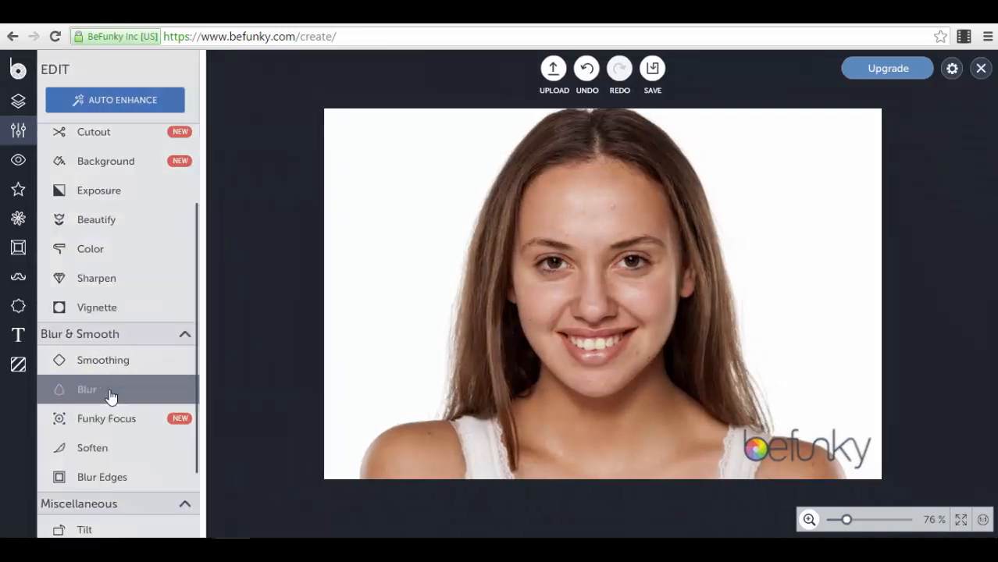
- Try a Blur on the portrait with an amount of 13, and discard it
left_click(110, 391)
left_click_drag(92, 144, 136, 156)
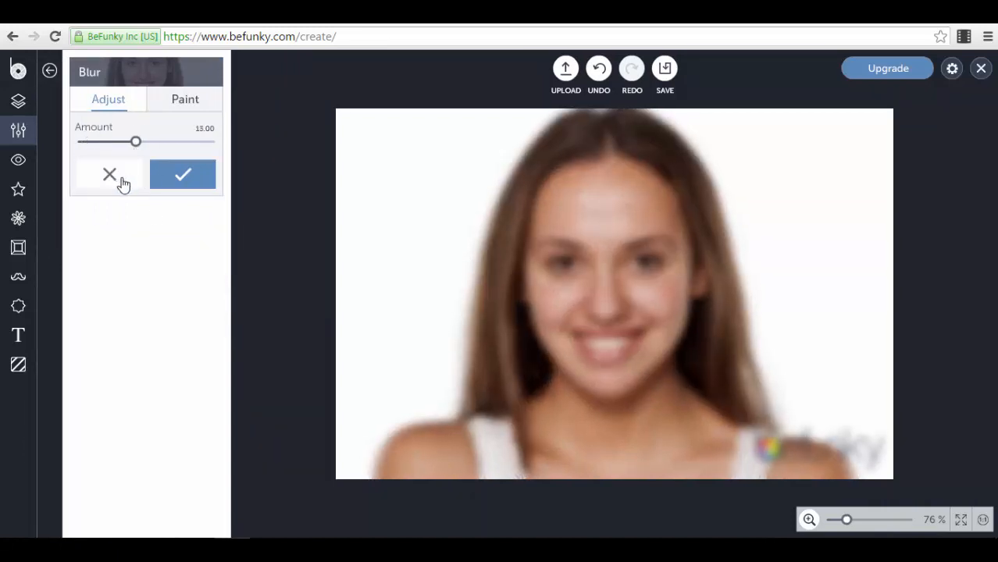
left_click(110, 175)
- Try a radial Funky Focus on the portrait with an adjusted focal region and a blur amount of 26, and discard it
scroll(129, 382, "down", 2)
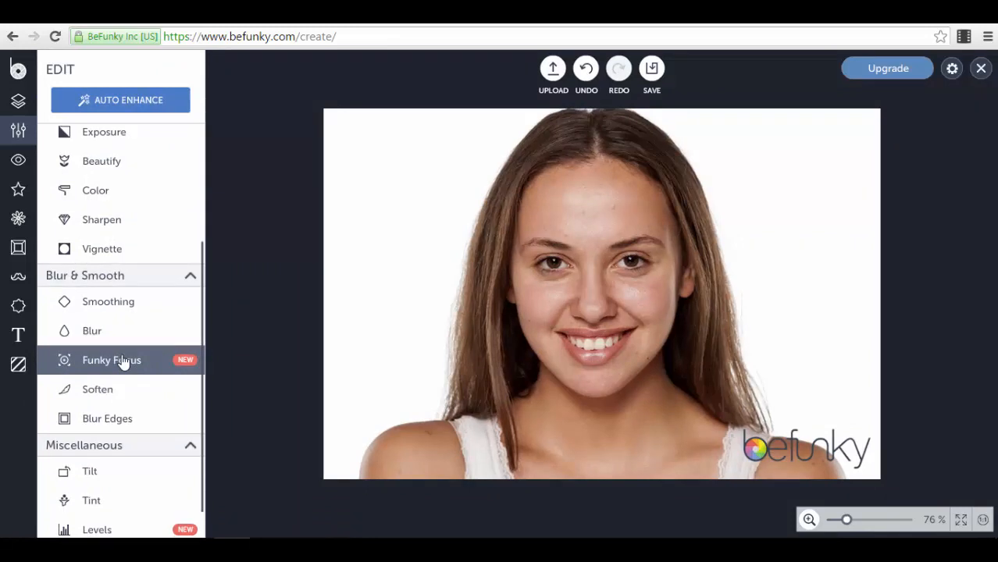
left_click(123, 364)
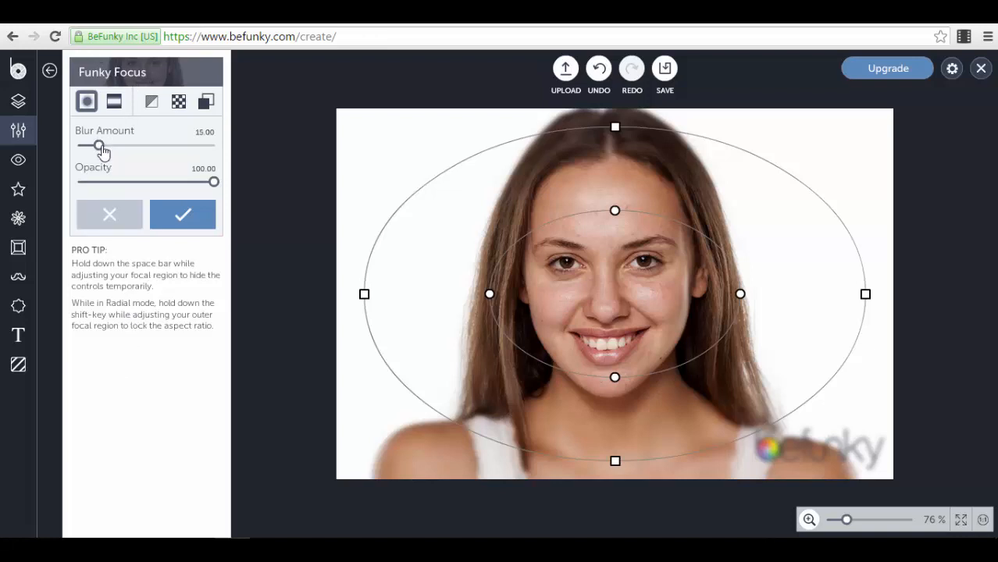
left_click_drag(98, 146, 137, 150)
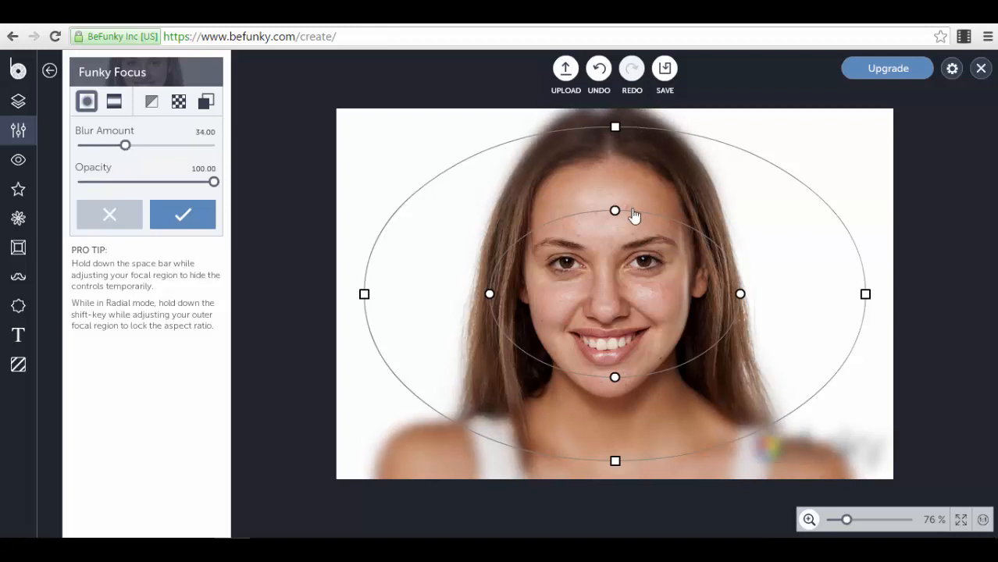
left_click_drag(615, 210, 572, 196)
left_click_drag(608, 242, 614, 219)
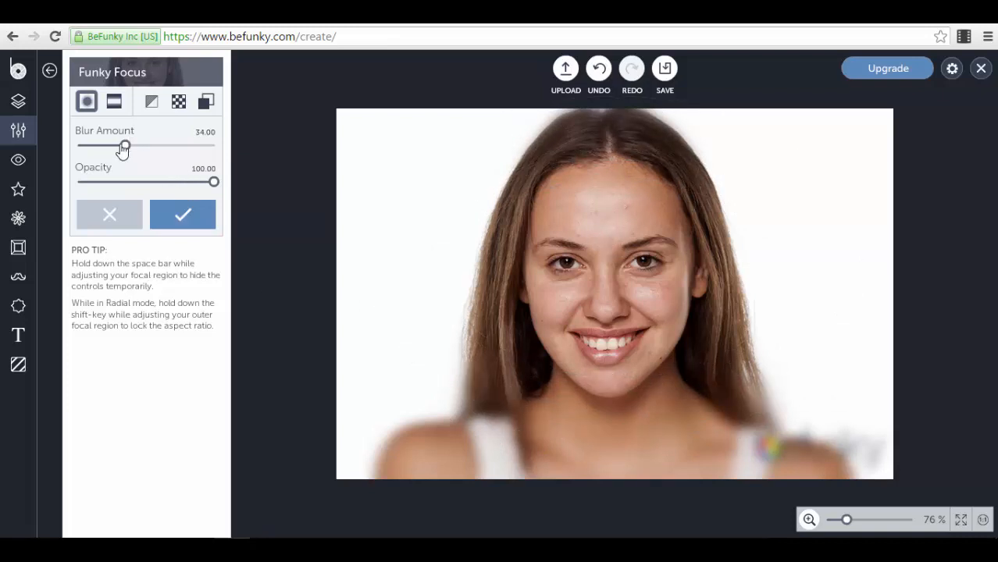
left_click_drag(124, 147, 114, 150)
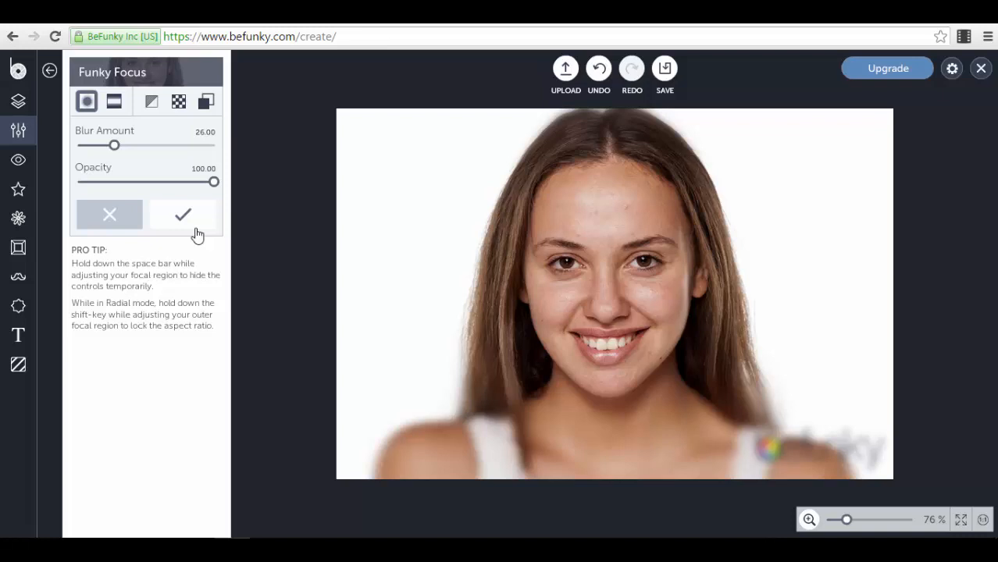
left_click(120, 223)
- Try the Wrinkles touch-up tool with a strength of 52, and leave it without painting on the face
scroll(132, 355, "down", 1)
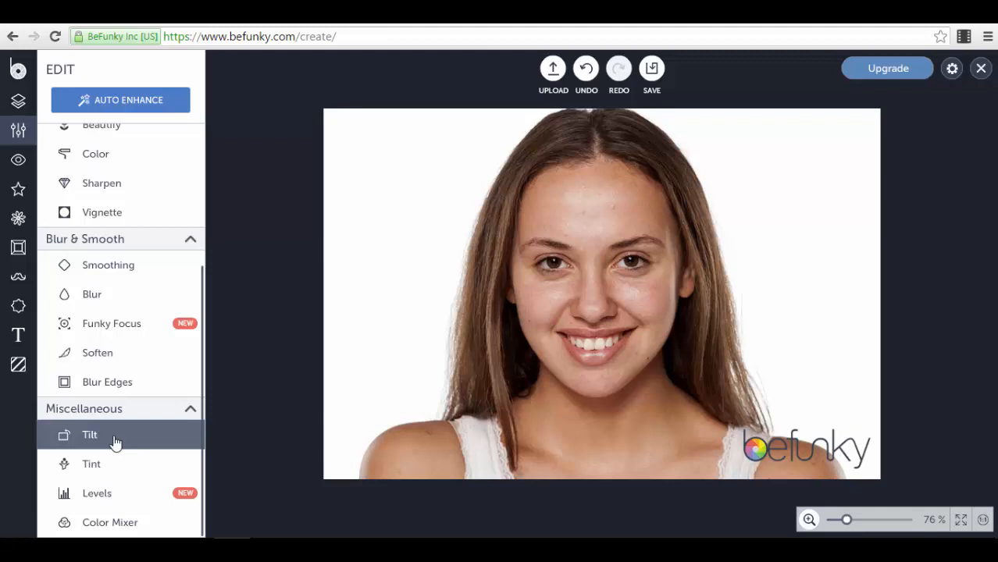
left_click(18, 162)
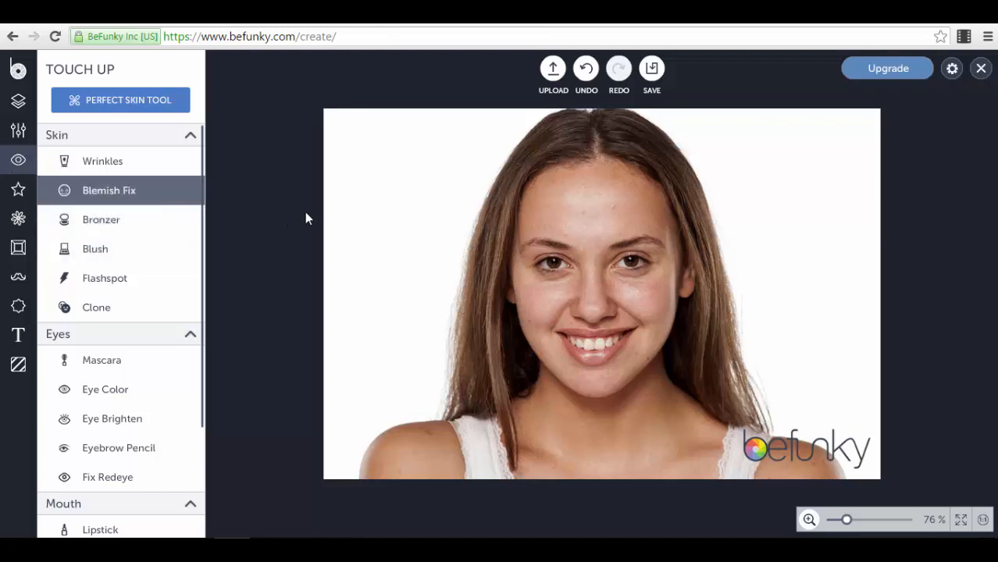
left_click(135, 160)
mouse_move(149, 145)
left_mouse_down()
mouse_move(199, 144)
mouse_move(148, 147)
left_mouse_up()
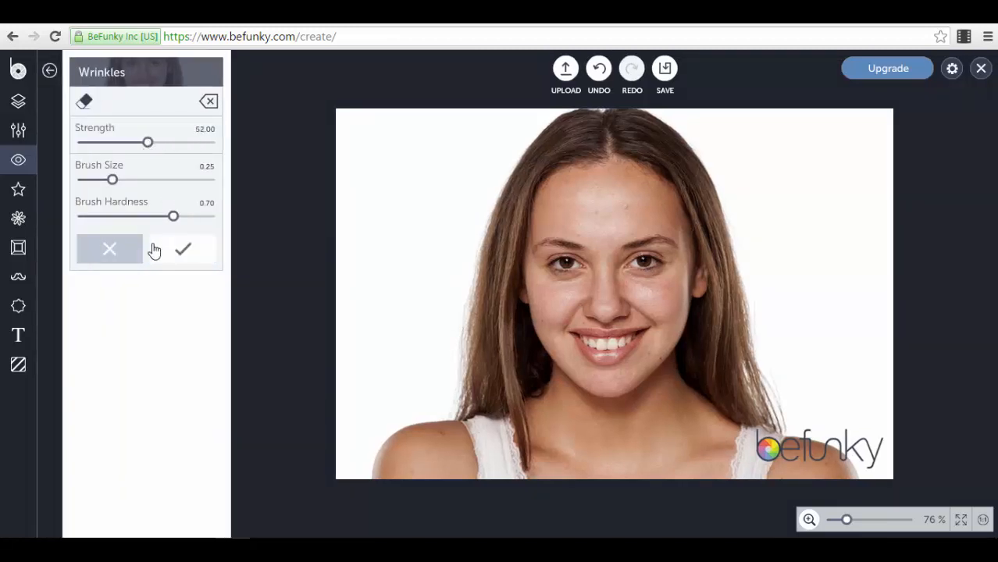
left_click(156, 250)
- Try the Blemish Fix brush with a hardness of 0.36, and cancel without retouching anything
left_click(156, 196)
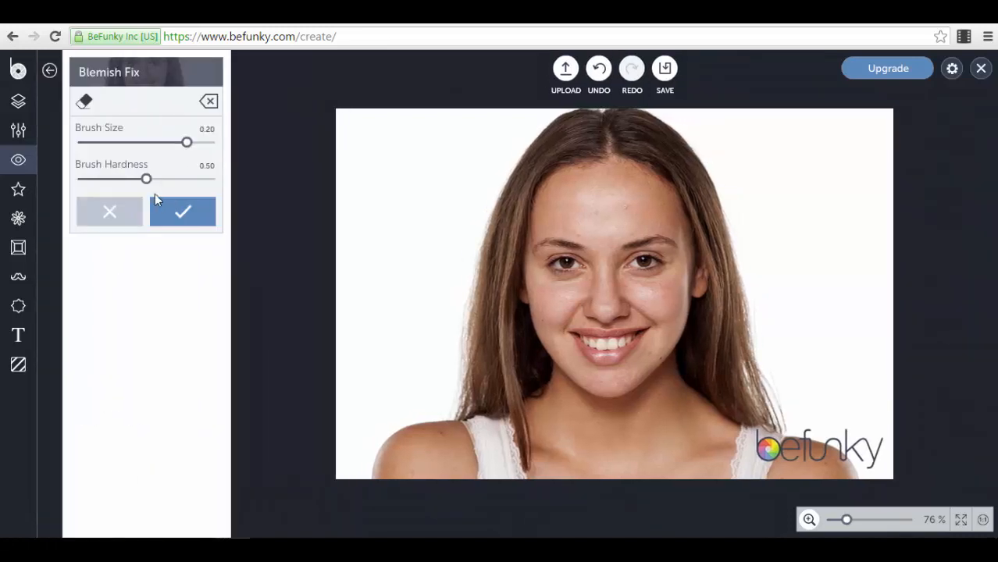
mouse_move(187, 143)
left_mouse_down()
mouse_move(122, 142)
mouse_move(183, 143)
mouse_move(188, 163)
mouse_move(183, 184)
mouse_move(123, 190)
left_mouse_up()
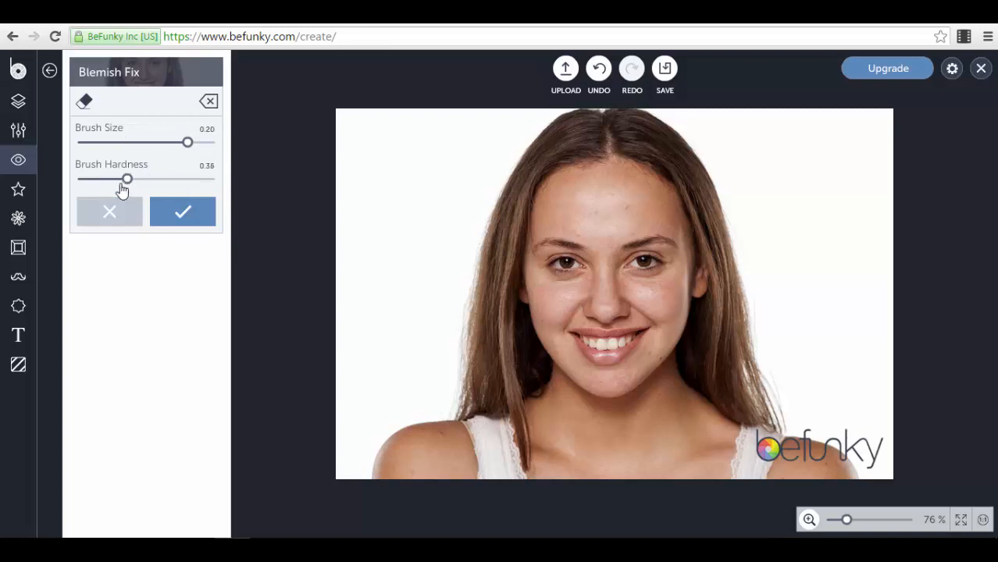
left_click(110, 212)
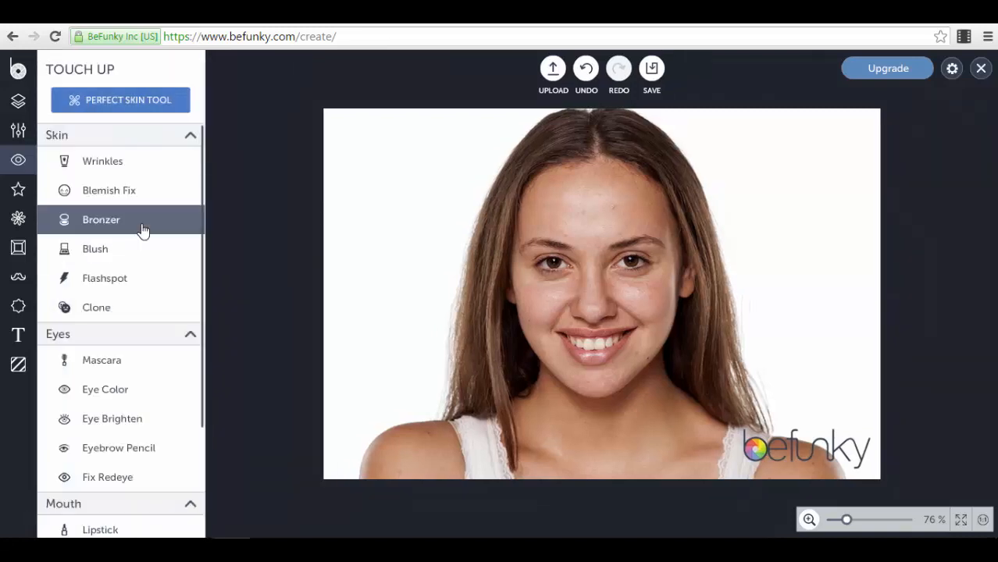
- Try the dark brown Bronzer on the forehead, raise its strength to 1.00, adjust the brush settings, and discard it
left_click(143, 229)
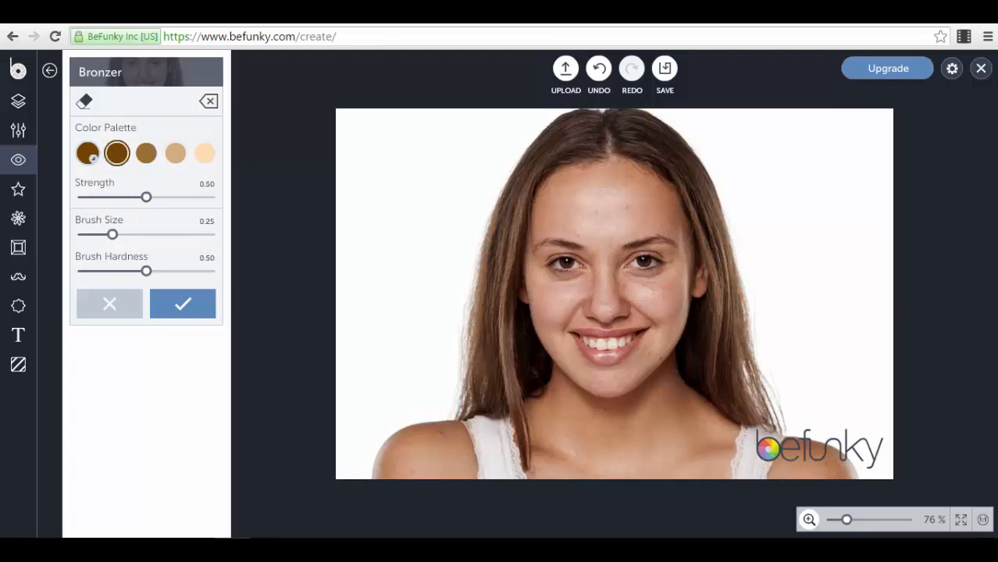
mouse_move(557, 190)
left_mouse_down()
mouse_move(606, 196)
mouse_move(579, 211)
mouse_move(522, 216)
mouse_move(595, 195)
mouse_move(613, 179)
mouse_move(560, 204)
left_mouse_up()
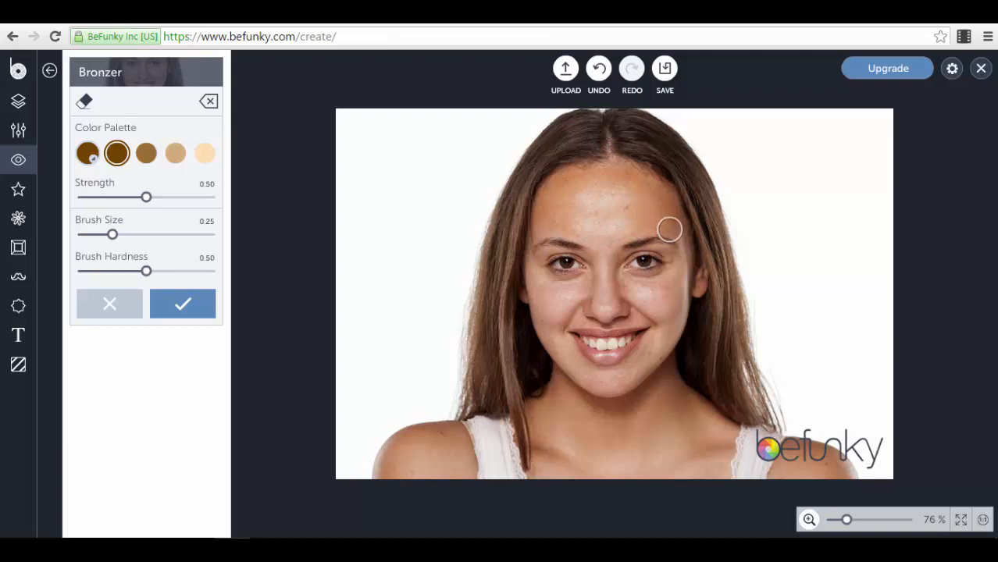
left_click_drag(148, 202, 217, 201)
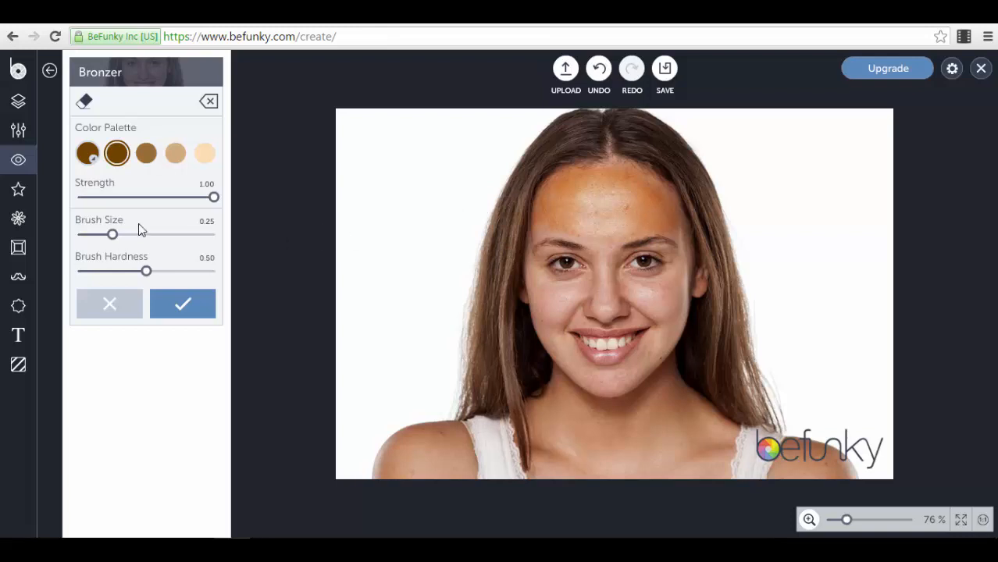
mouse_move(113, 236)
left_mouse_down()
mouse_move(161, 236)
mouse_move(122, 235)
left_mouse_up()
left_click_drag(154, 274, 144, 273)
left_click(110, 304)
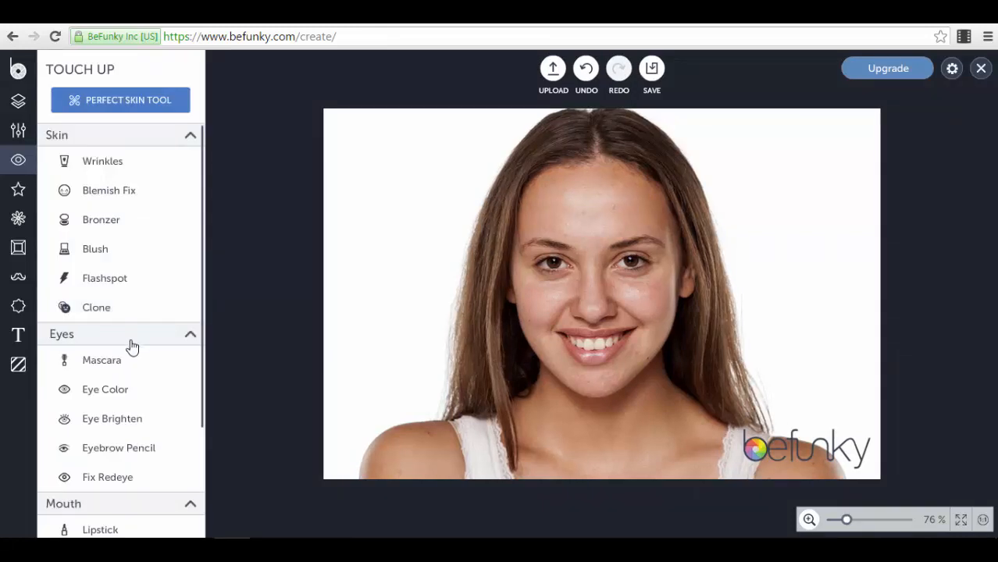
- Examine the Flashspot brush settings, leave them unapplied, and look through the eye, mouth and miscellaneous touch-up tools
left_click(118, 278)
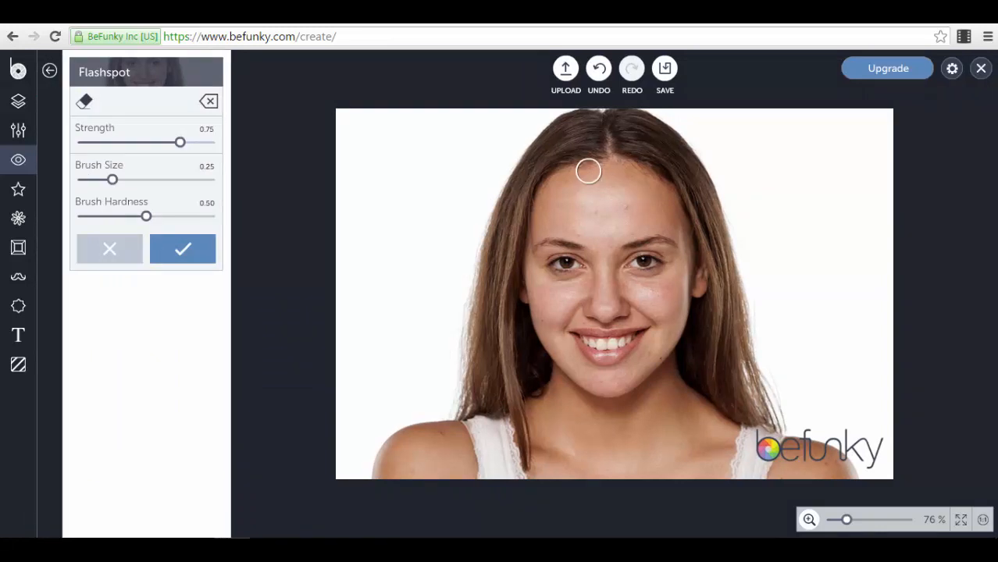
left_click(125, 250)
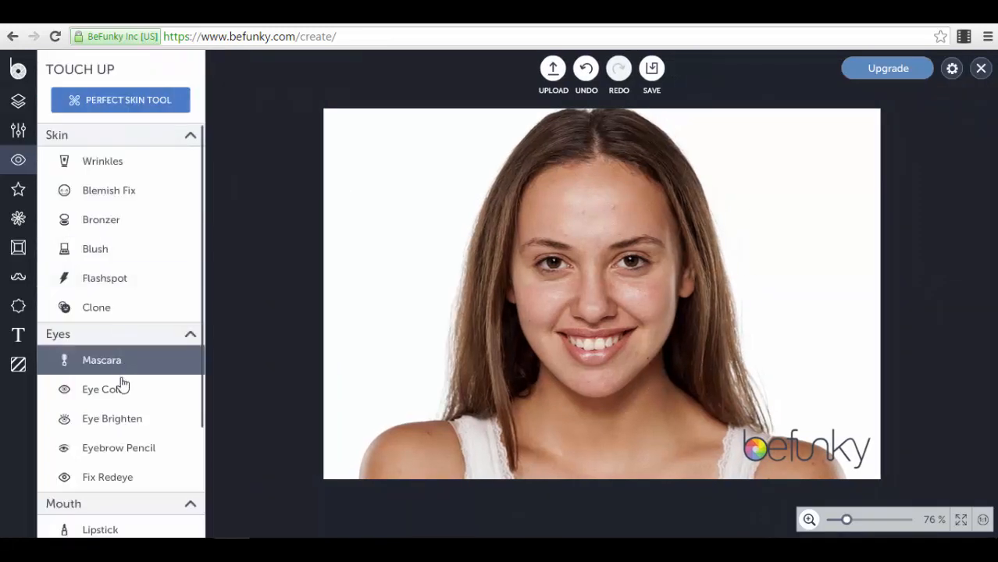
scroll(121, 386, "down", 3)
scroll(133, 203, "up", 3)
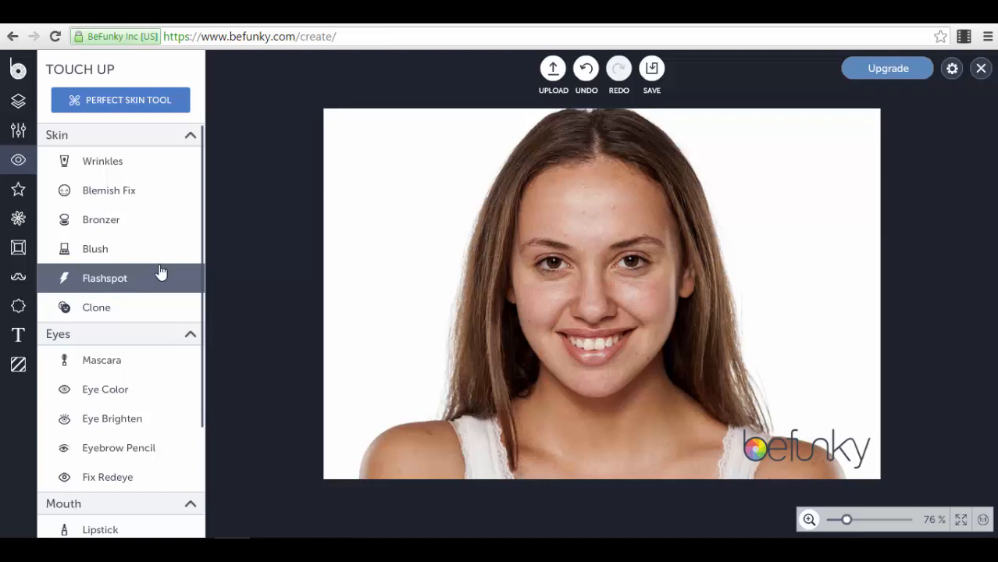
scroll(125, 289, "down", 3)
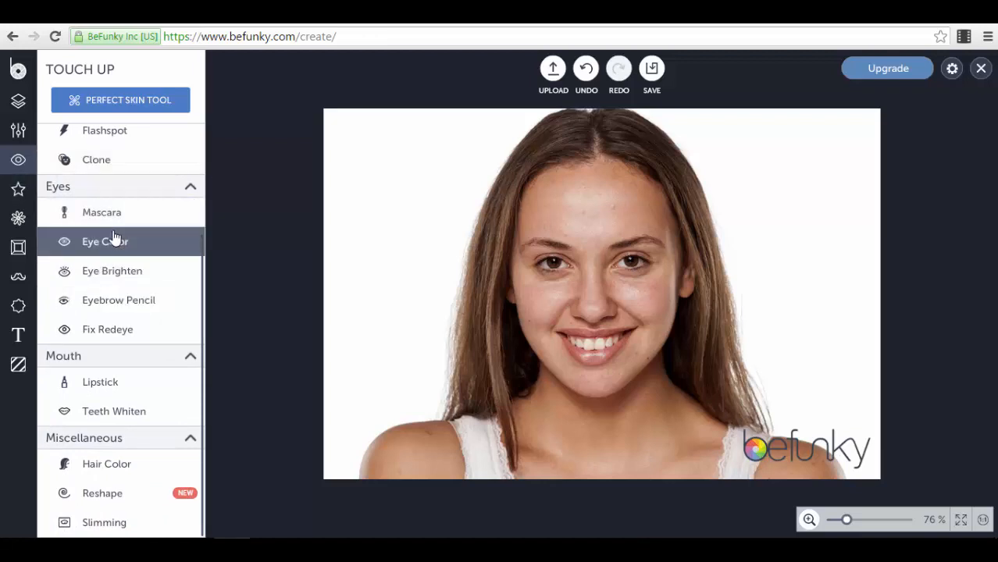
- Preview the Chromatic 2 and Tin Type 3 effects from the Featured collection on the portrait, and leave without keeping either
left_click(19, 190)
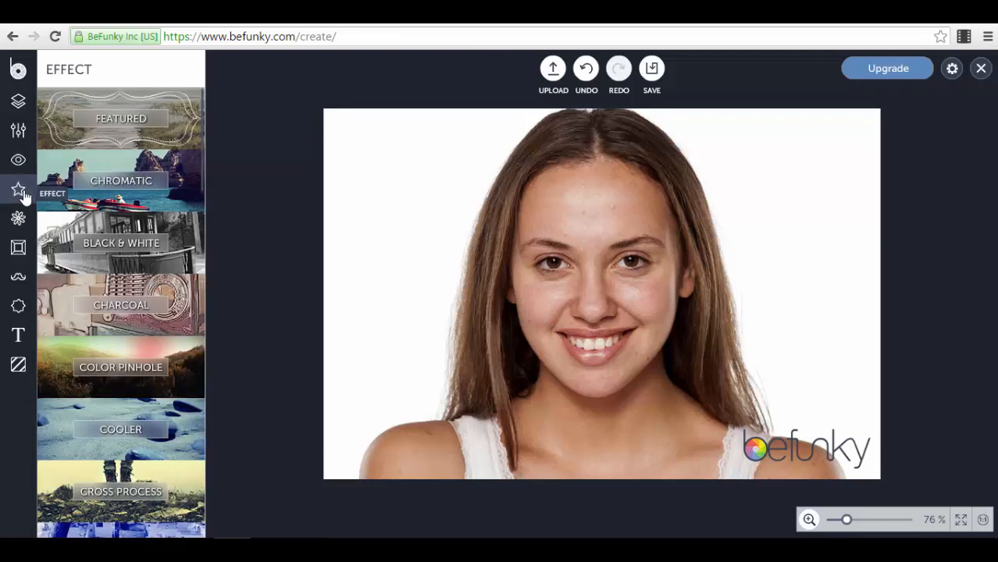
left_click(180, 132)
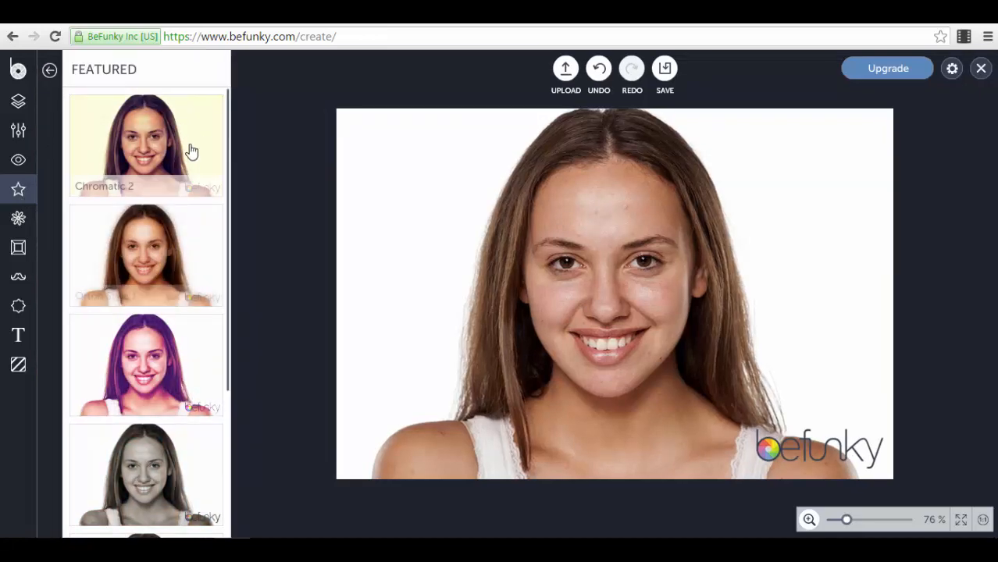
left_click(182, 139)
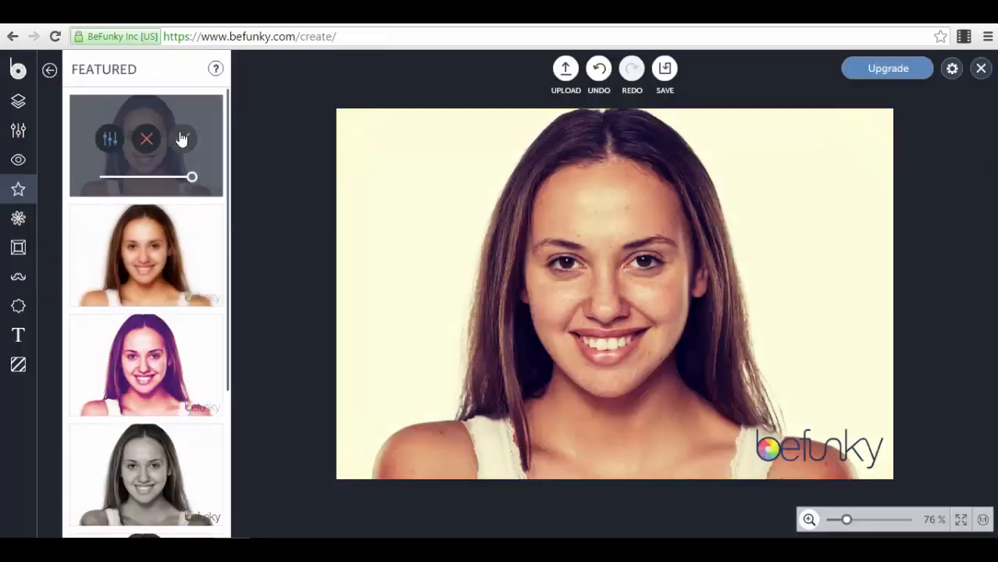
left_click(181, 139)
scroll(182, 172, "down", 5)
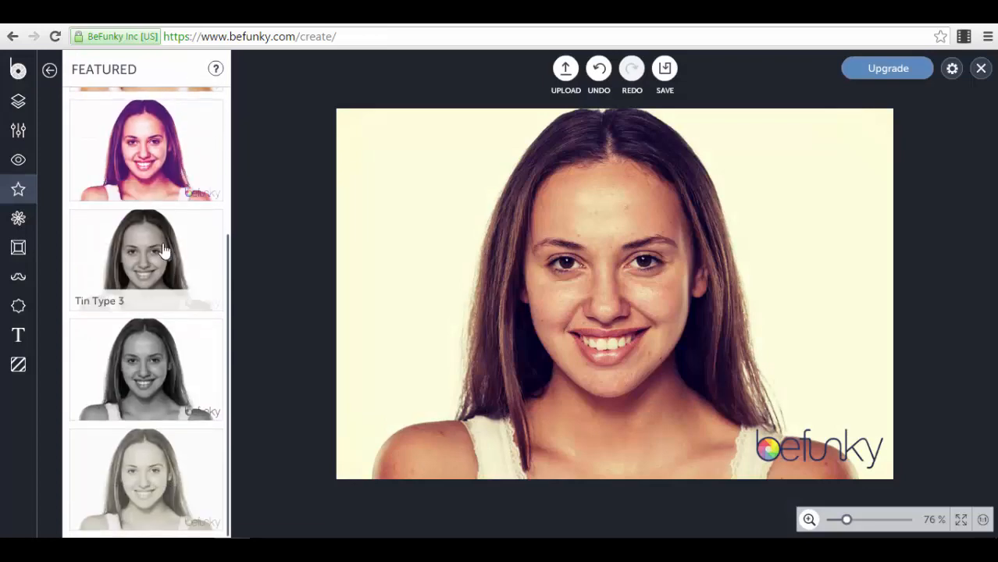
left_click(163, 248)
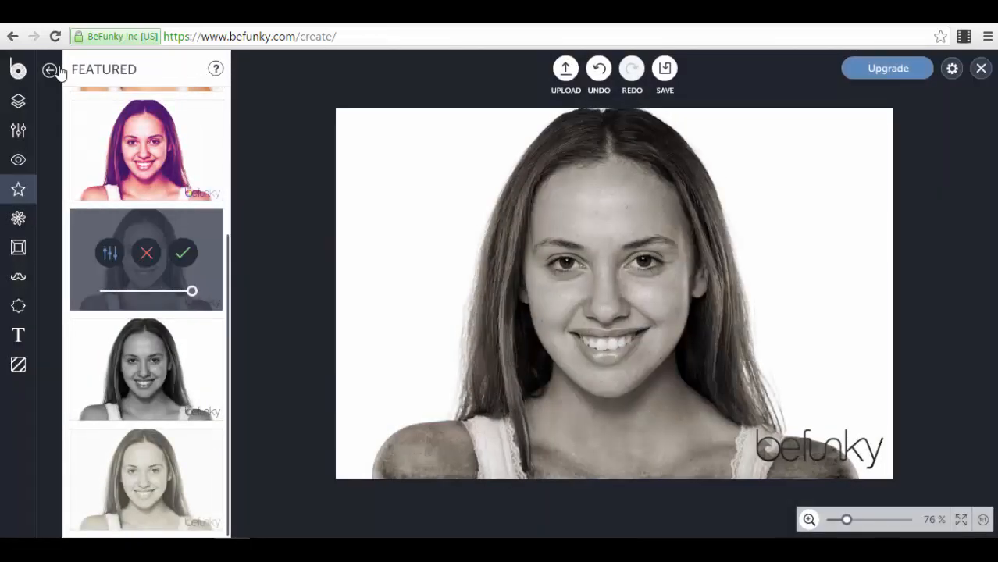
left_click(49, 70)
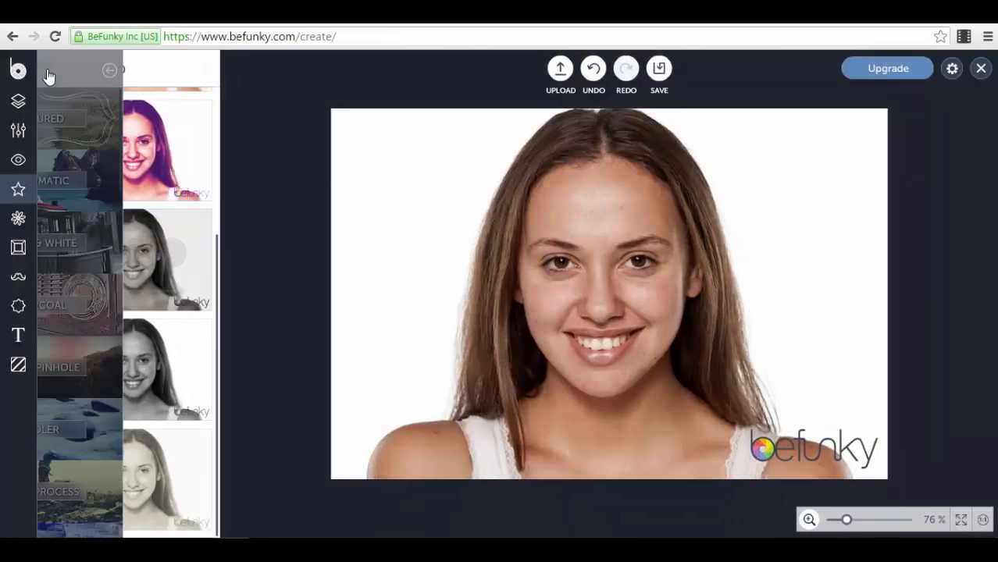
left_click(138, 148)
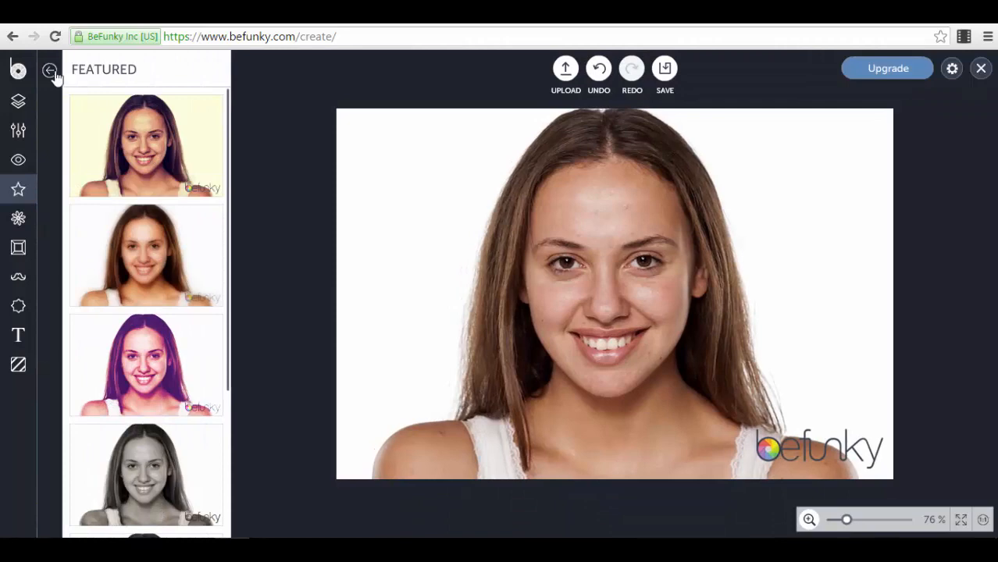
left_click(49, 71)
- Look through the Chromatic effects down to the end of the collection, and examine the Black & White effects
left_click(144, 183)
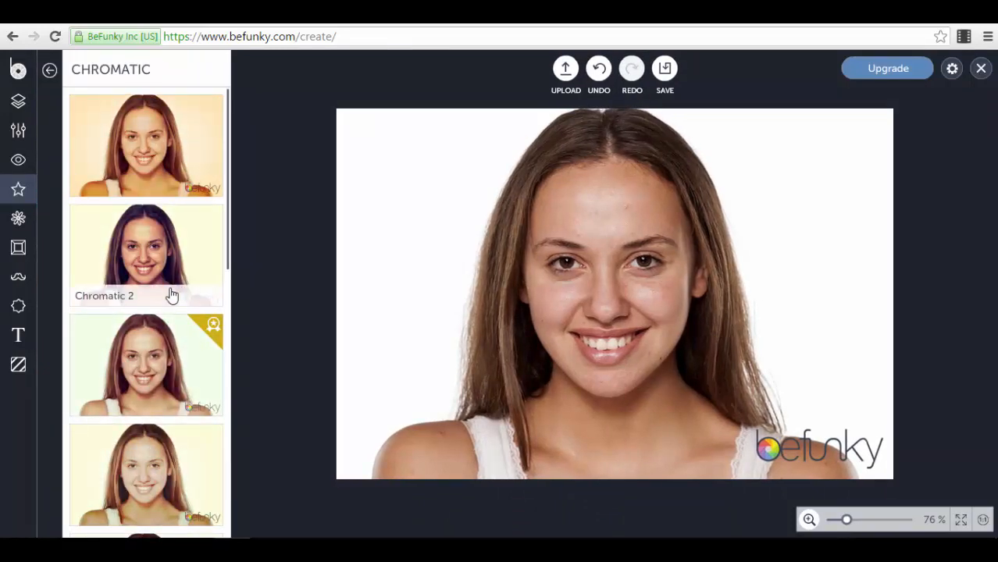
scroll(172, 295, "down", 7)
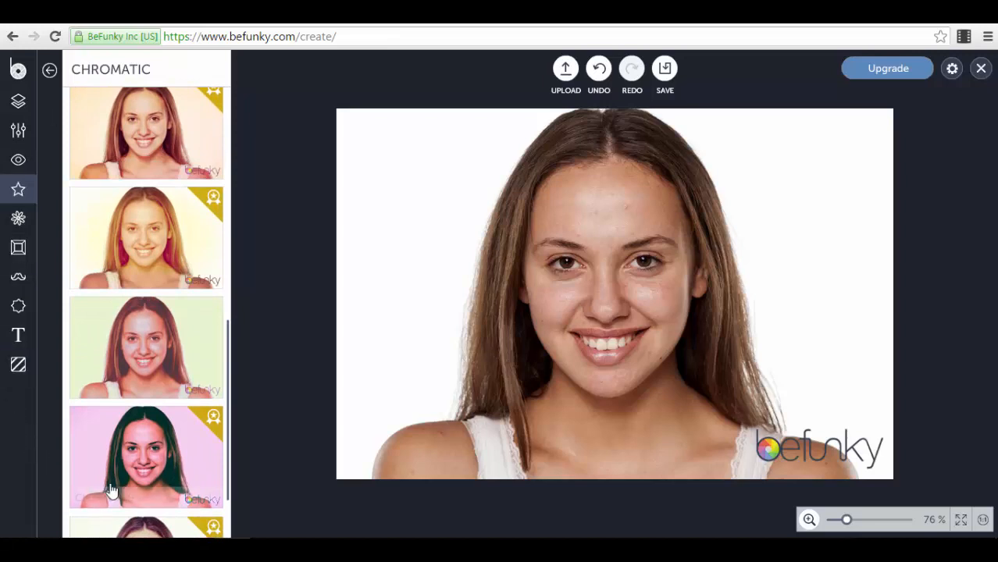
scroll(91, 117, "down", 1)
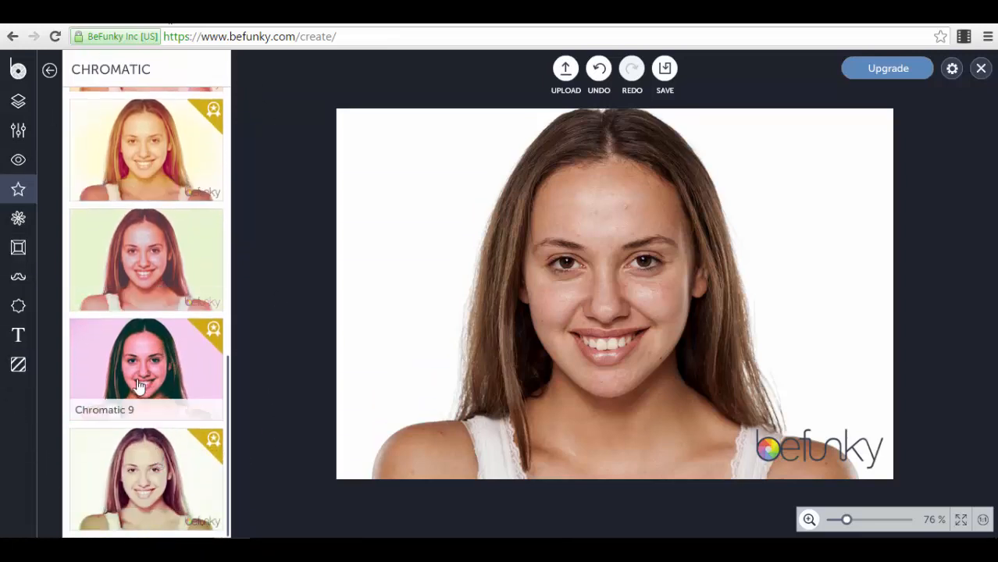
left_click(50, 70)
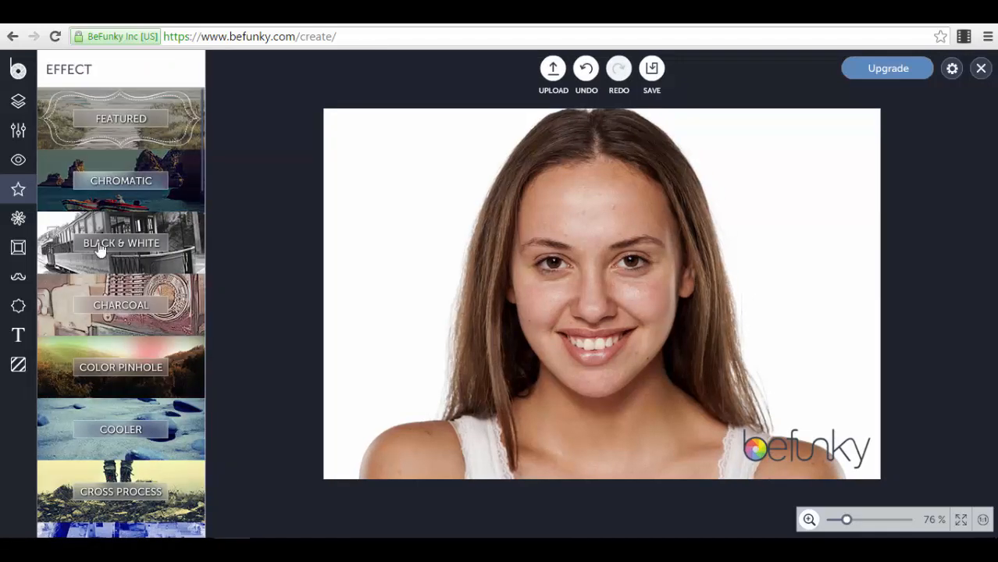
left_click(185, 231)
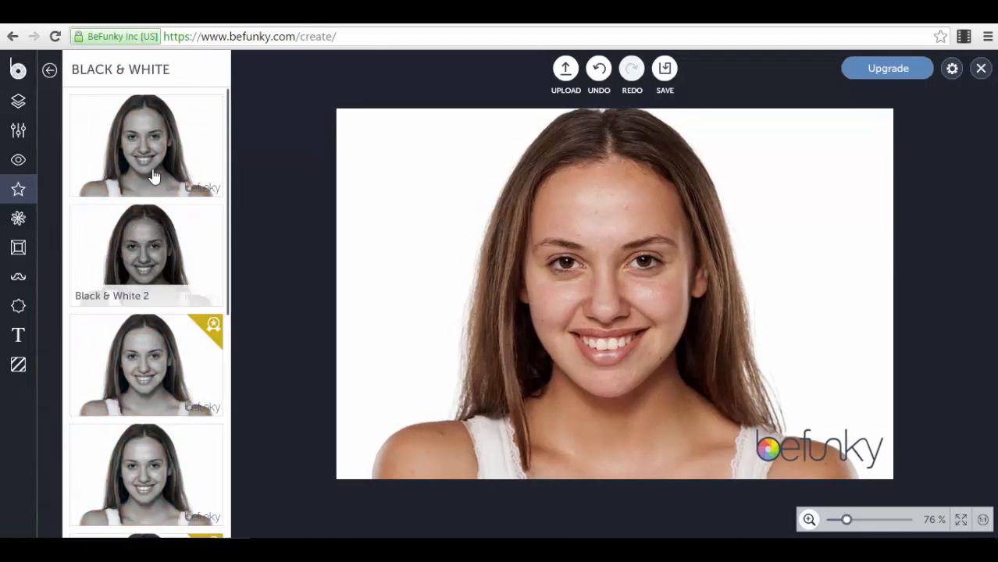
left_click(48, 70)
- Browse the further effect categories, examining the samples in the Grunge and Holga Art collections
scroll(140, 282, "down", 3)
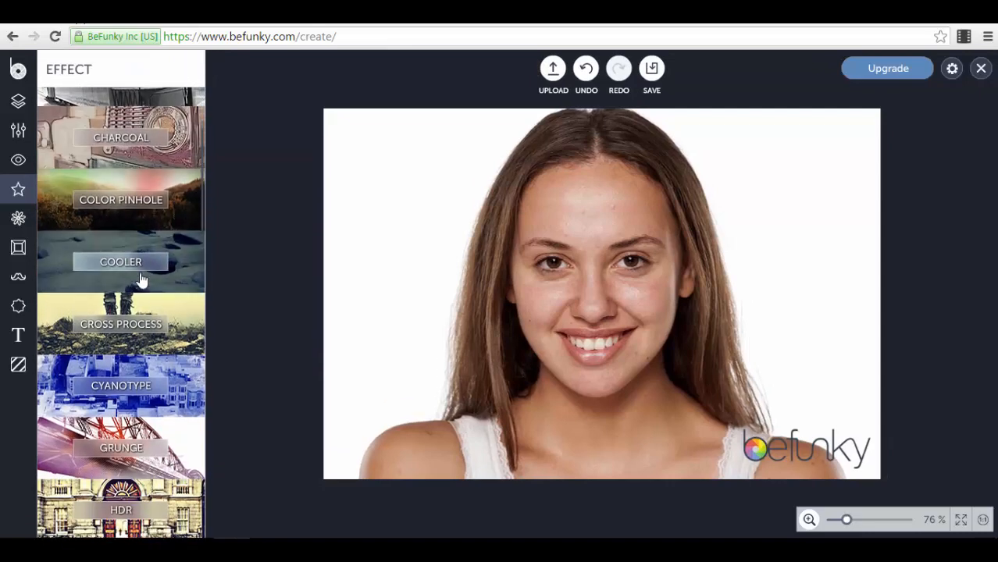
scroll(178, 349, "down", 3)
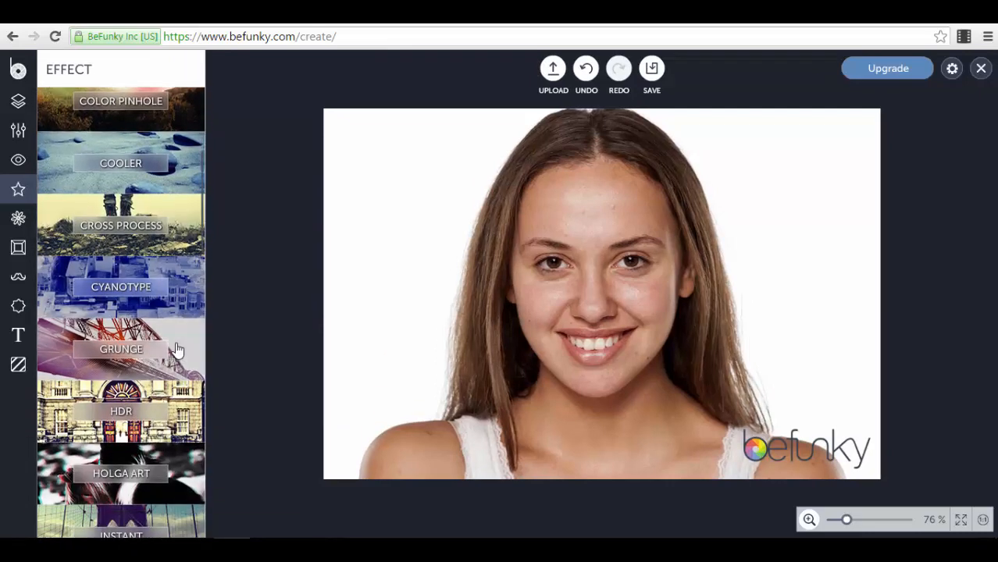
left_click(173, 334)
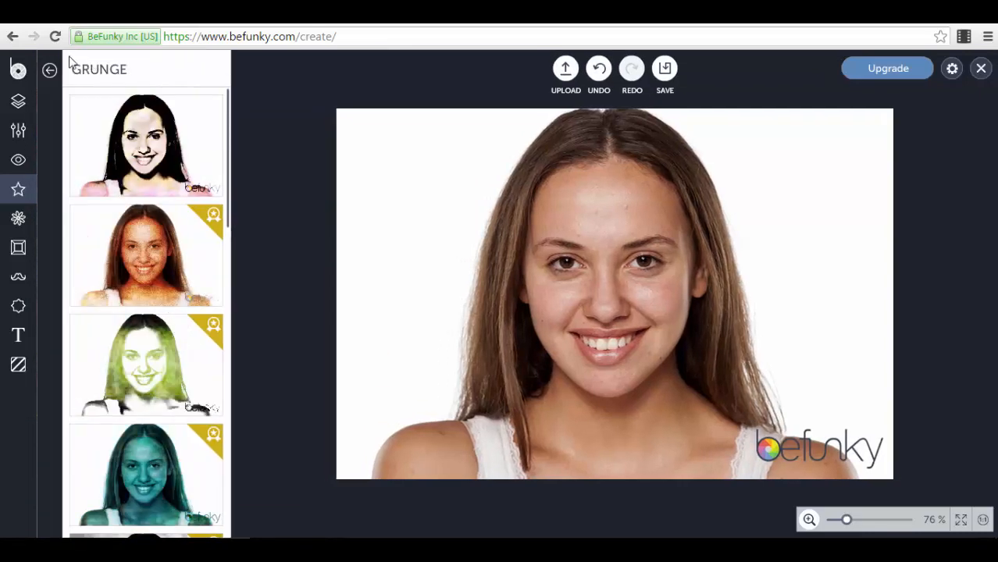
left_click(49, 69)
scroll(148, 359, "down", 2)
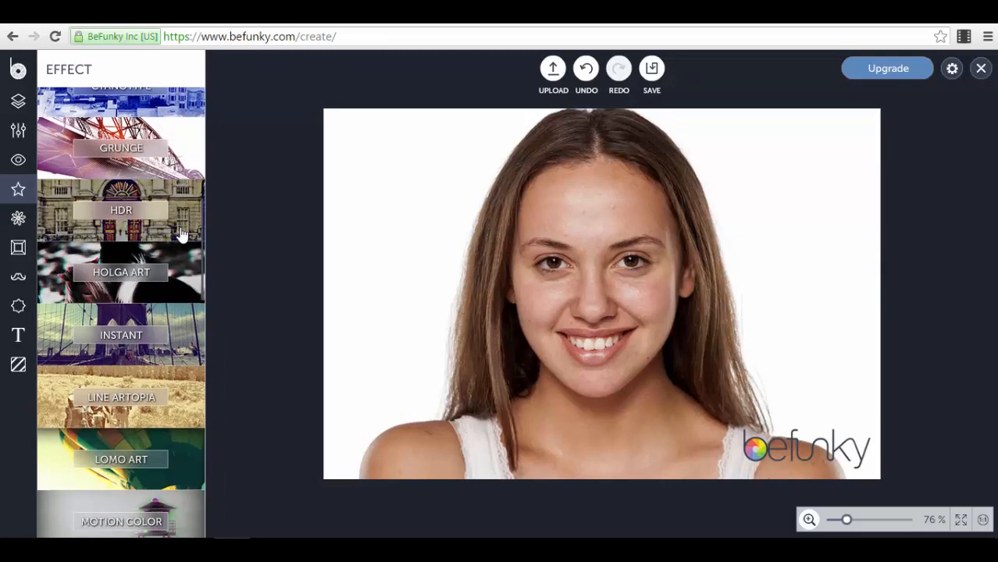
left_click(189, 272)
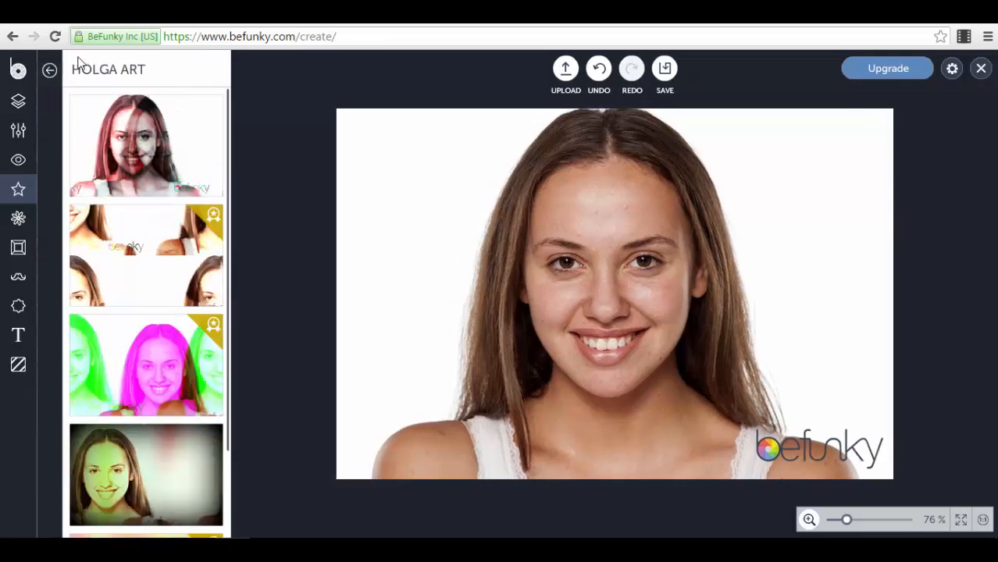
scroll(123, 200, "down", 3)
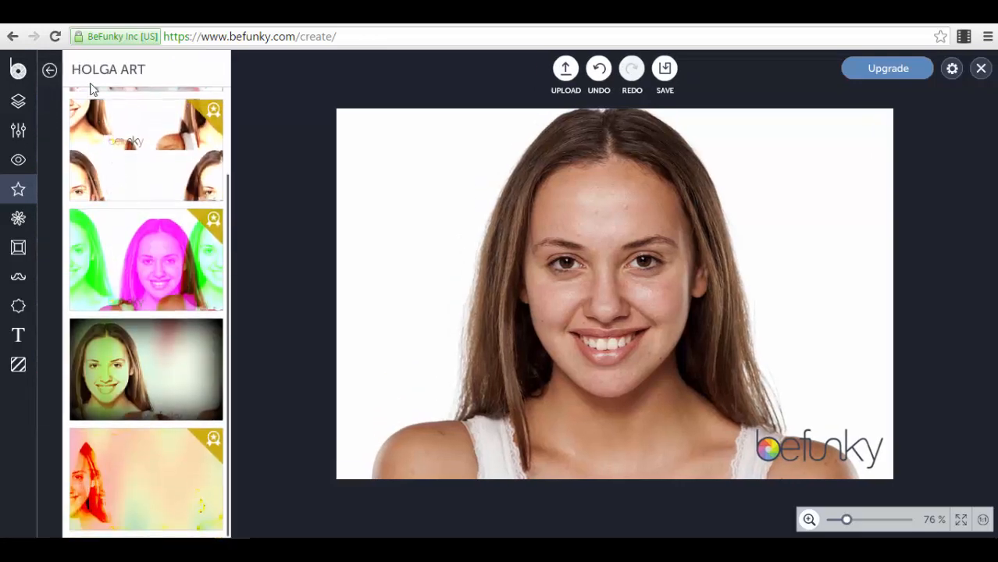
left_click(50, 71)
scroll(104, 265, "down", 4)
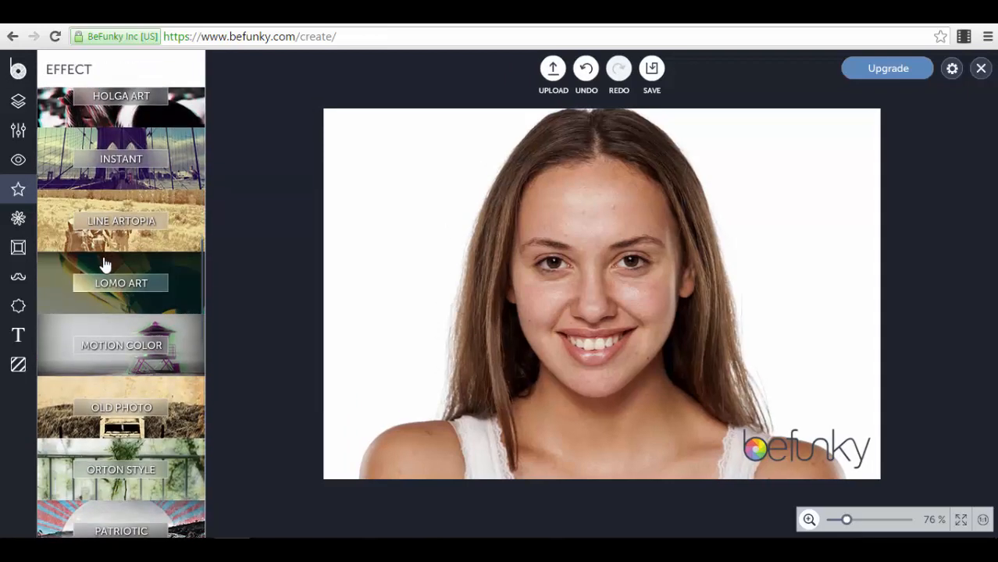
- Look over the Artsy categories, try the Grunge frame around the portrait, and discard it
left_click(17, 218)
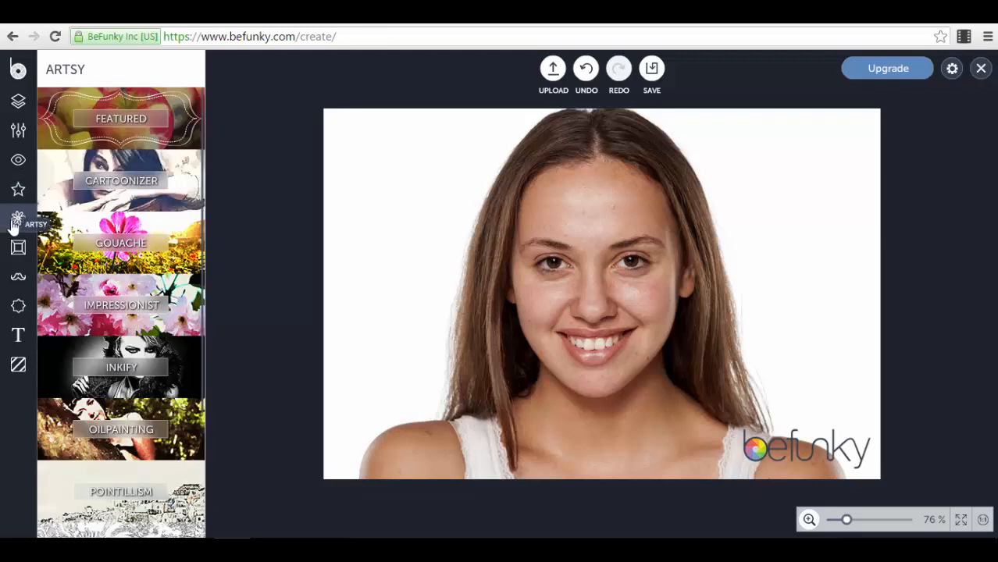
left_click(18, 249)
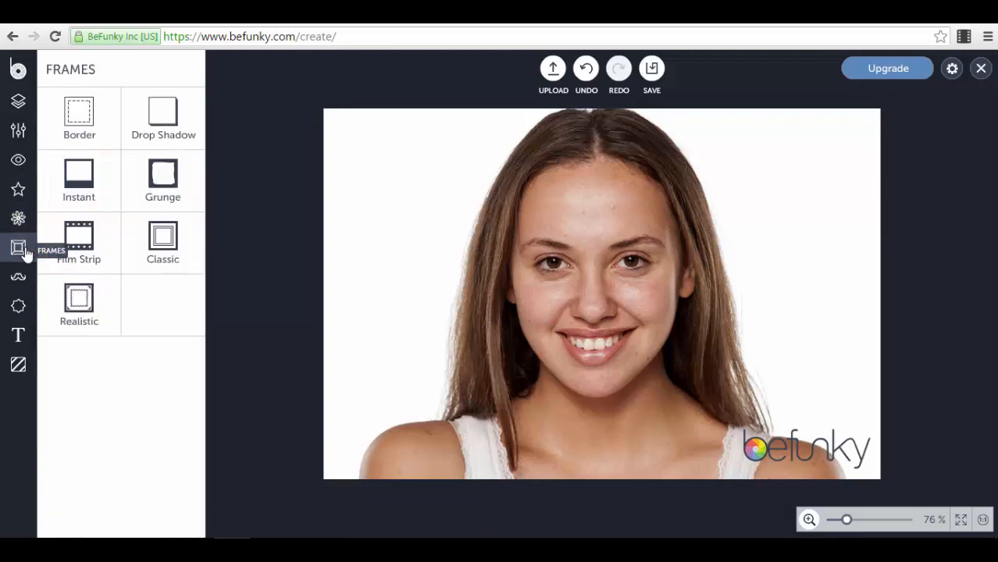
left_click(162, 194)
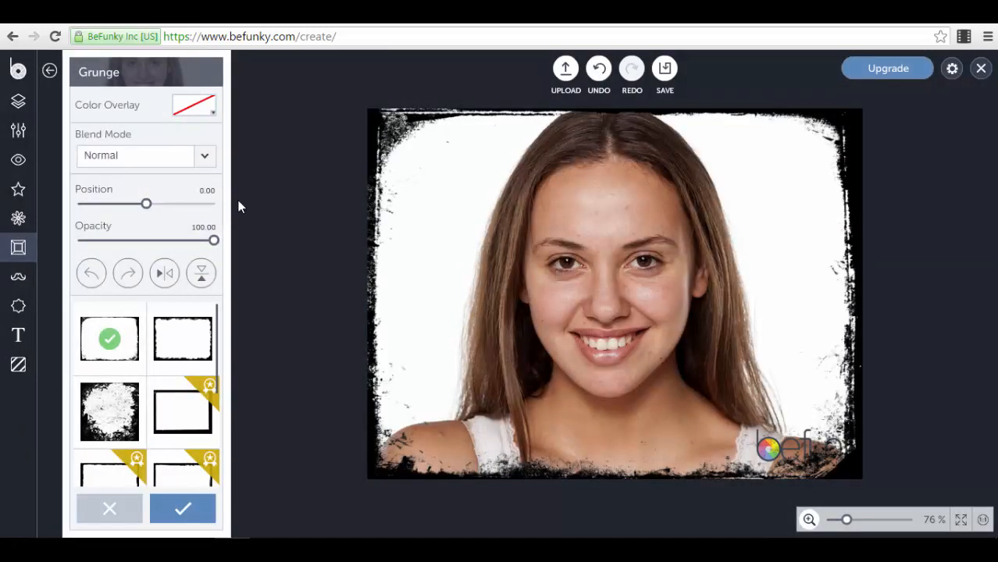
left_click(49, 72)
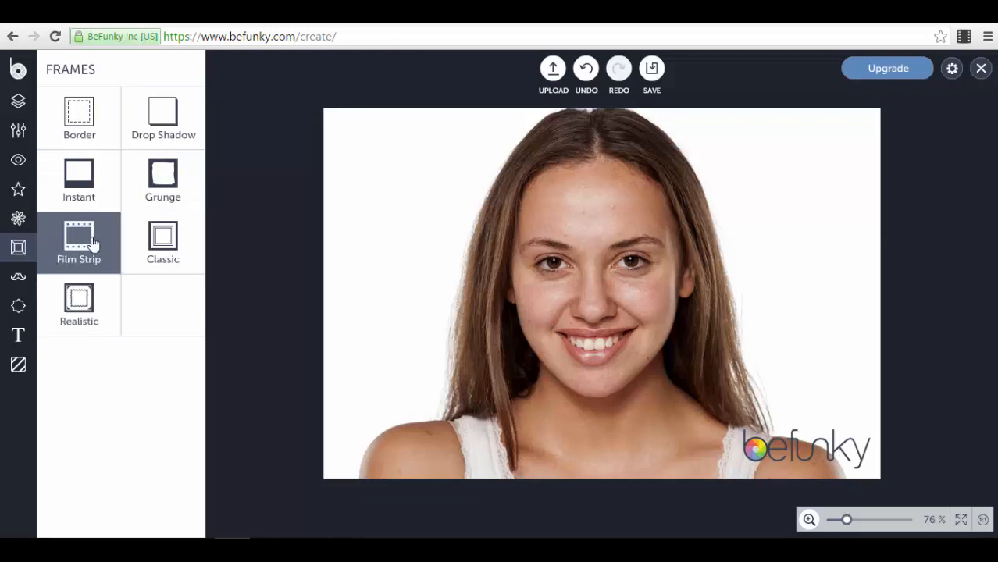
- Add the "YES!" graphic from the Featured graphics, shrink it to about half size, and place it in the photo's upper-left corner
left_click(17, 279)
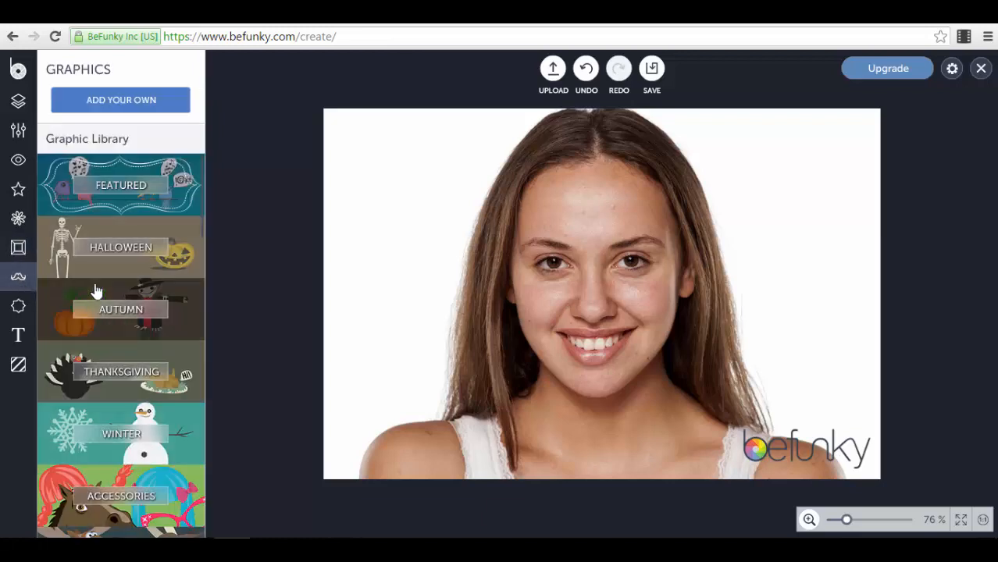
left_click(186, 201)
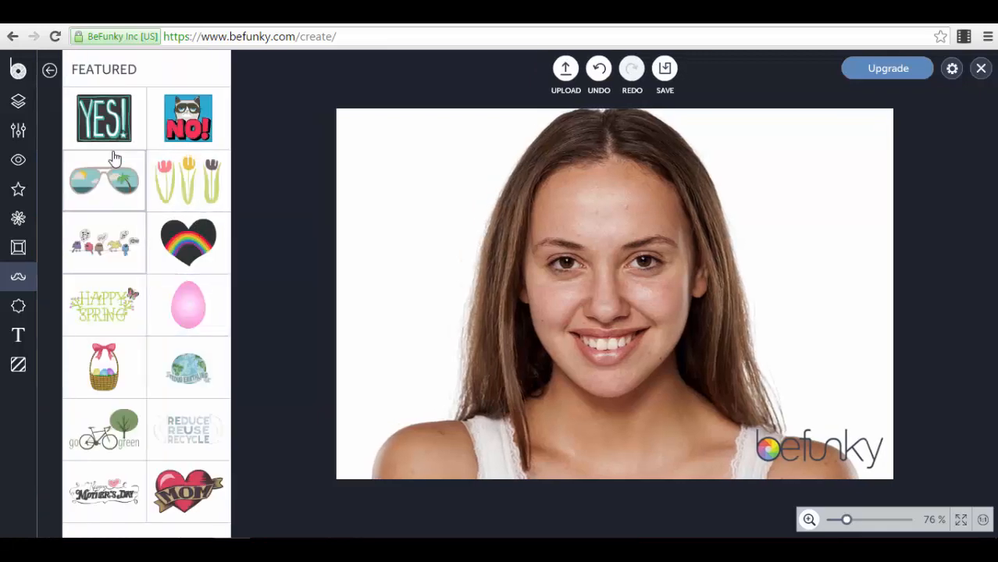
left_click(104, 118)
left_click_drag(636, 290, 475, 206)
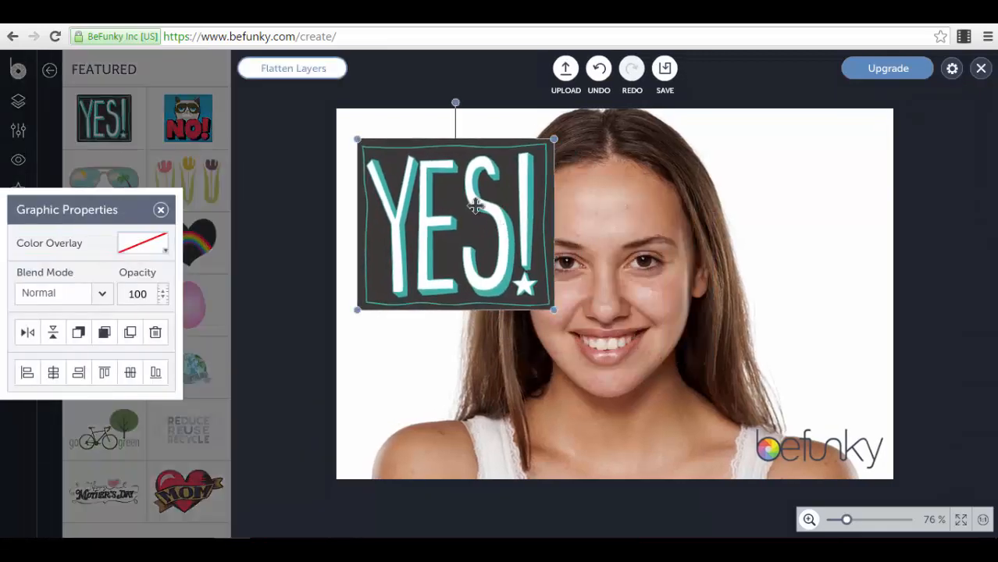
left_click_drag(356, 138, 455, 221)
left_click_drag(506, 265, 411, 178)
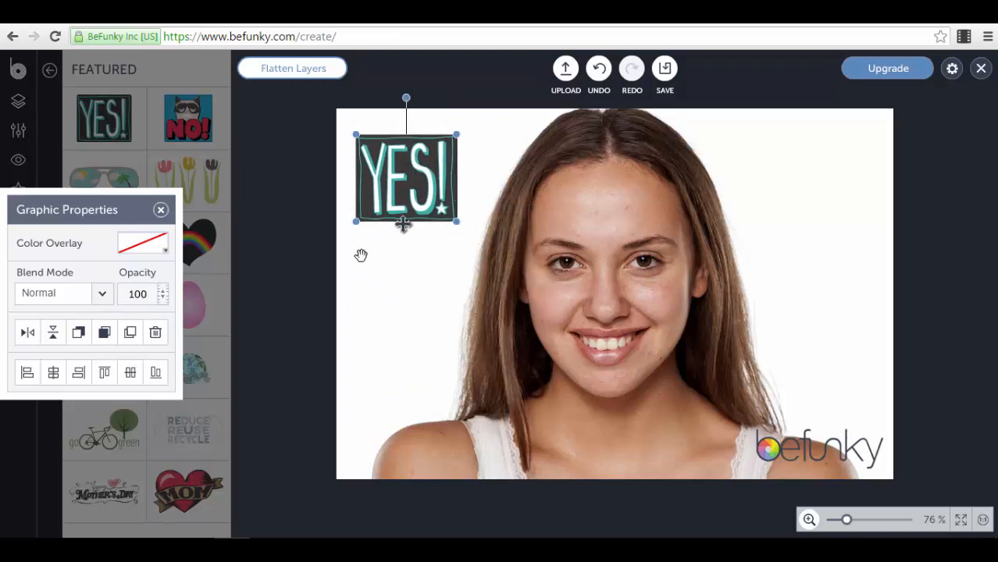
left_click(328, 266)
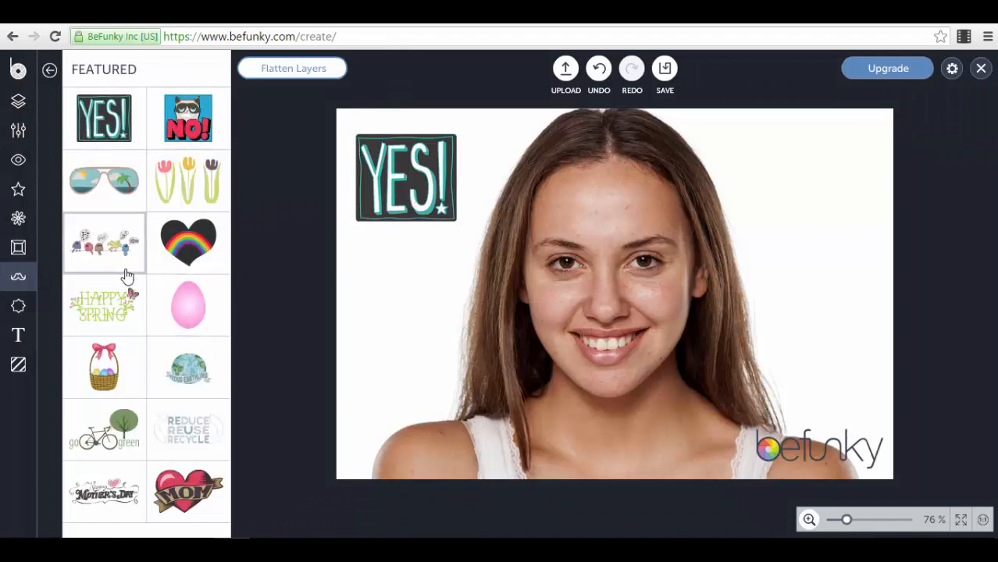
- Look through the remaining categories of the graphic library down to Zodiac
left_click(50, 70)
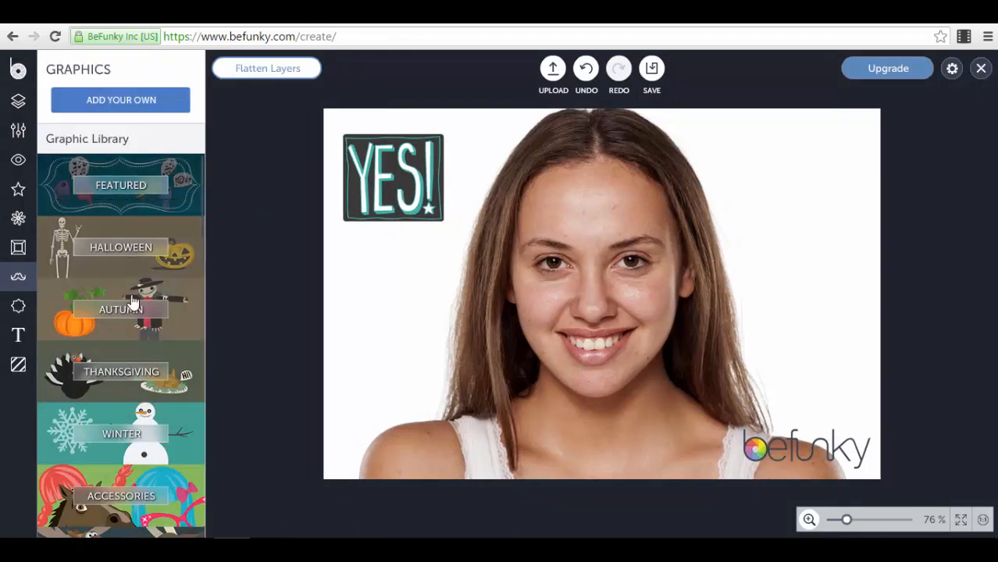
scroll(133, 301, "down", 8)
scroll(138, 341, "down", 10)
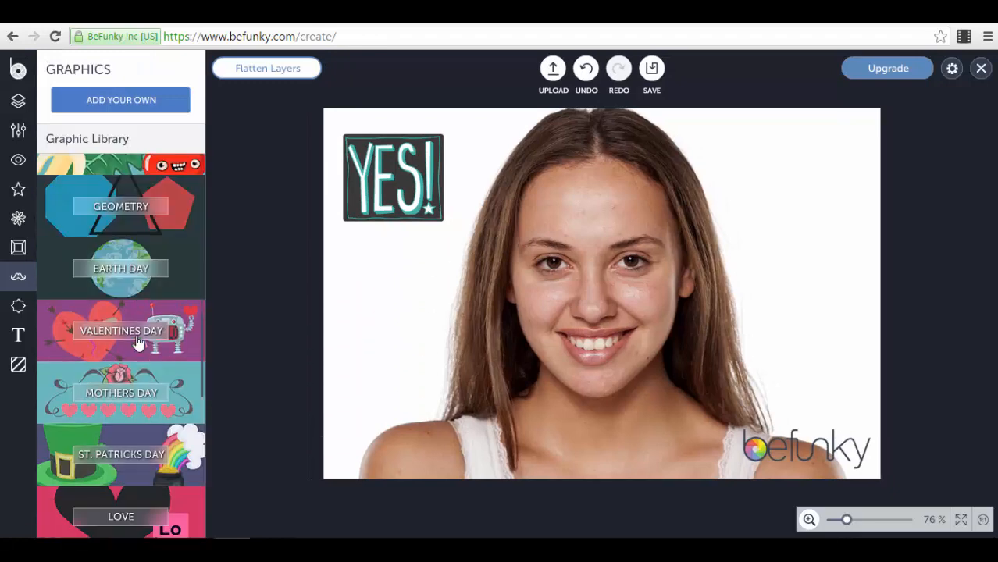
scroll(136, 335, "down", 2)
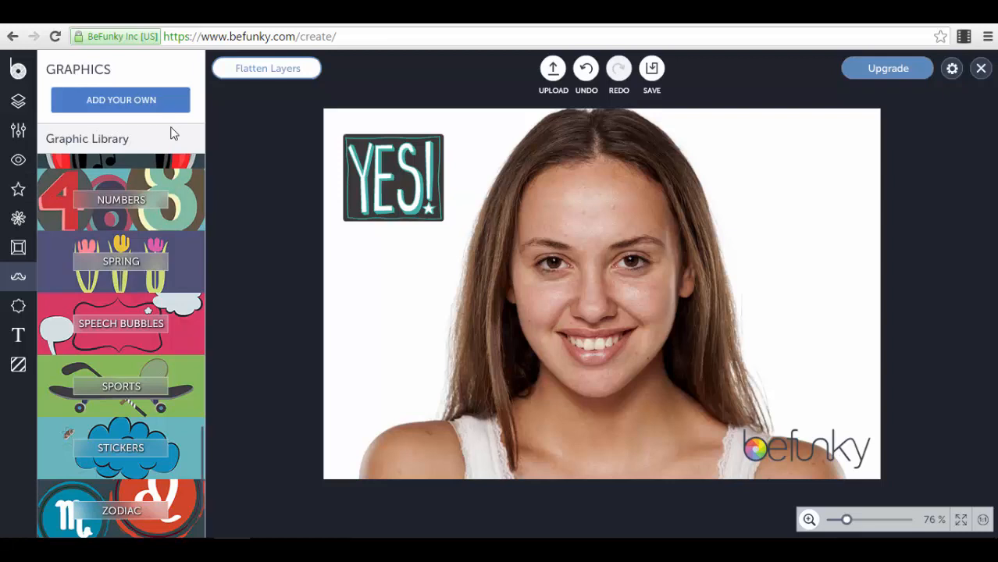
- Examine the Winter Holidays overlays, and open the text presets
left_click(18, 307)
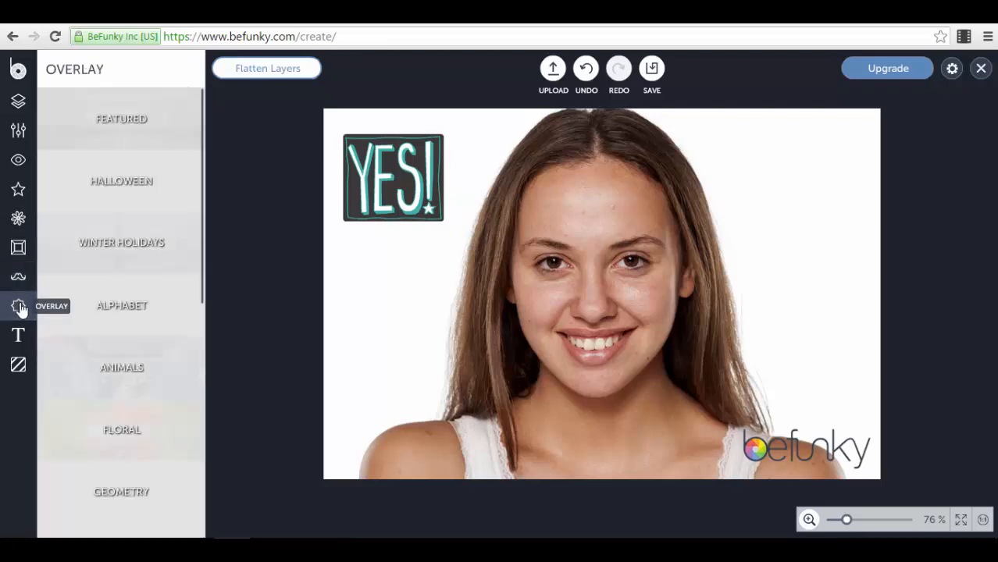
left_click(187, 249)
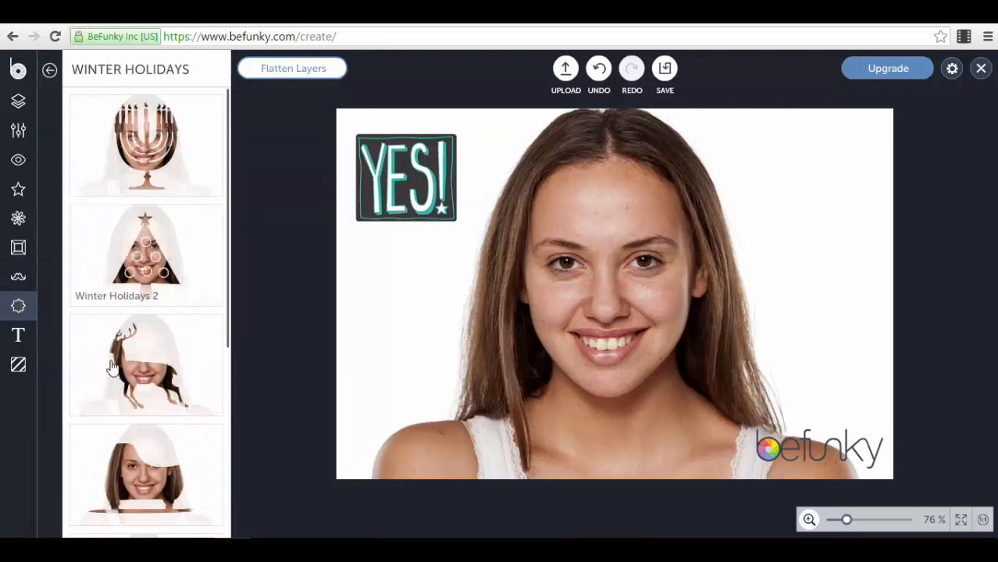
scroll(166, 351, "down", 4)
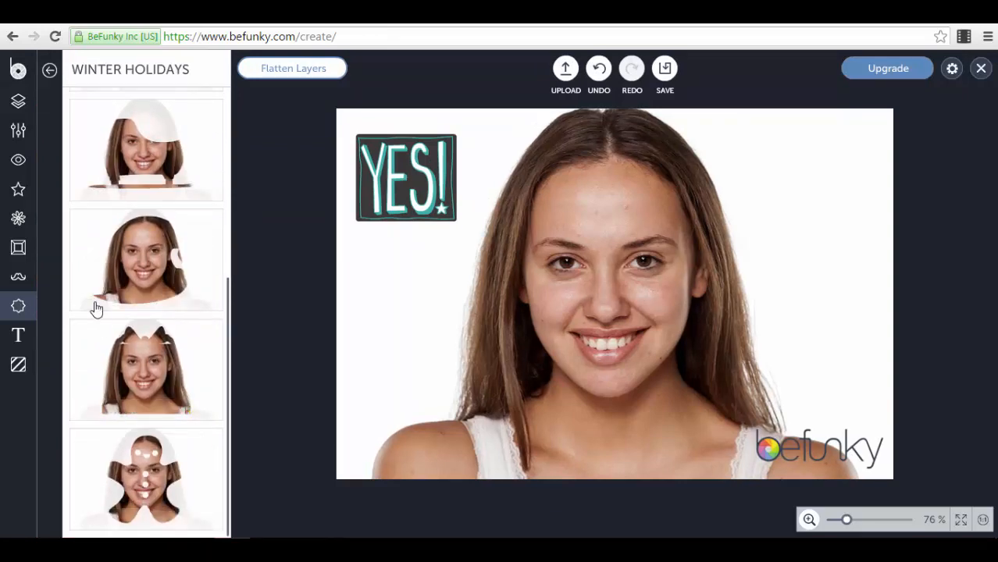
left_click(19, 336)
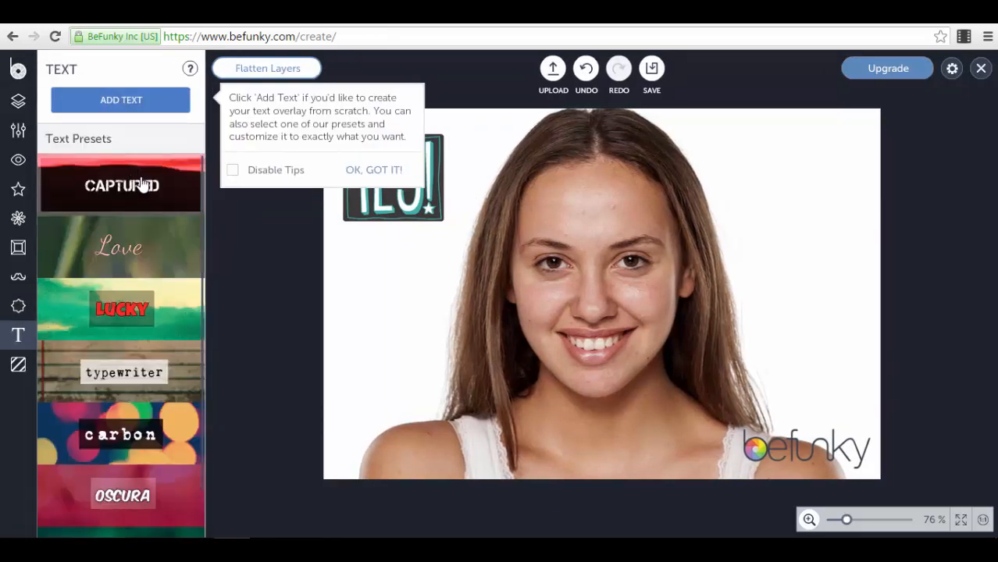
- Add the Lucky text preset to the photo and place it along the lower edge, beside the BeFunky logo
scroll(139, 268, "down", 1)
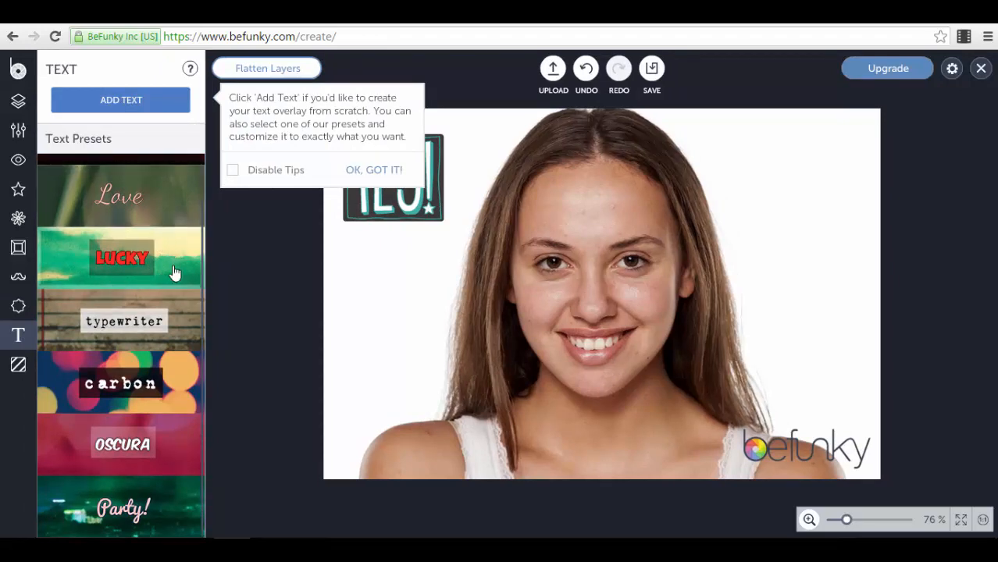
left_click(175, 272)
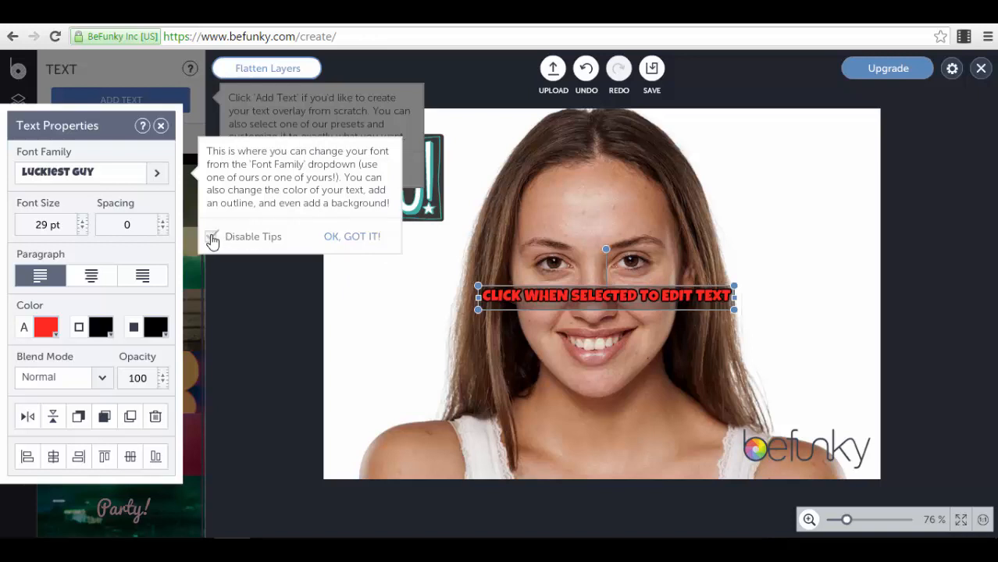
left_click(348, 240)
left_click(555, 320)
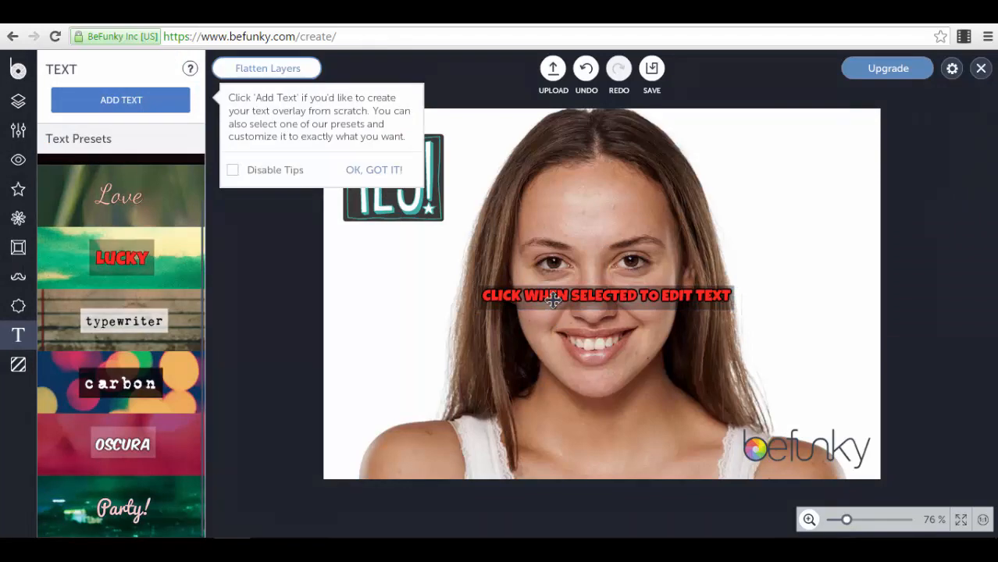
left_click_drag(553, 301, 566, 445)
- Open the red text's wording for editing, leave the editing mode, deselect the text, and dismiss the text tip
double_click(566, 443)
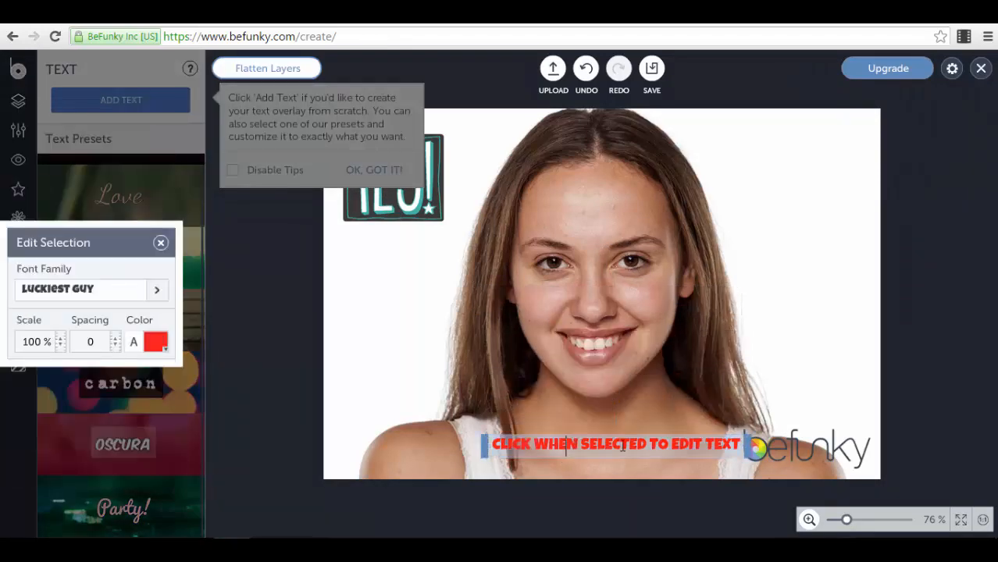
left_click_drag(738, 447, 487, 448)
left_click(379, 339)
left_click(649, 446)
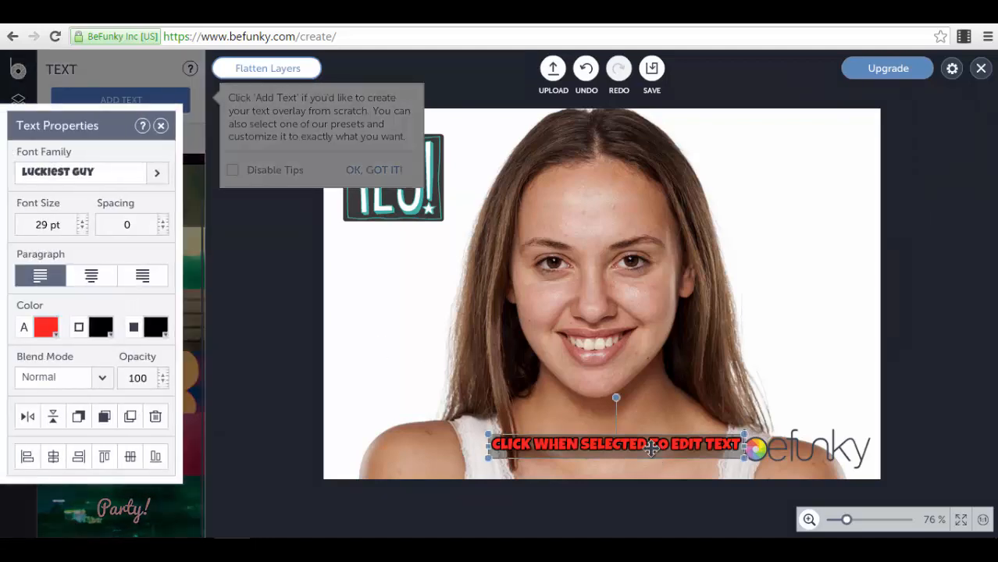
left_click(356, 317)
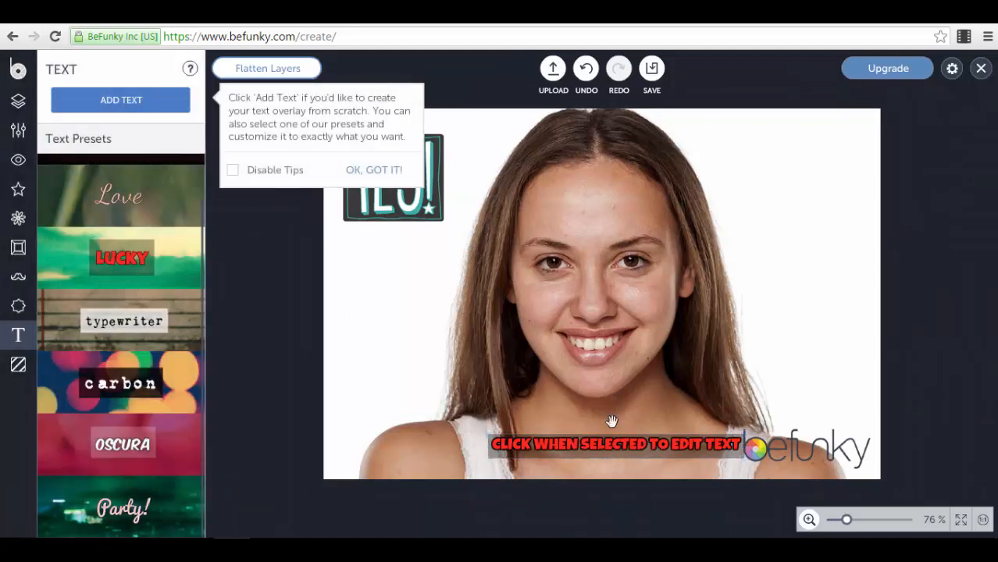
left_click(380, 175)
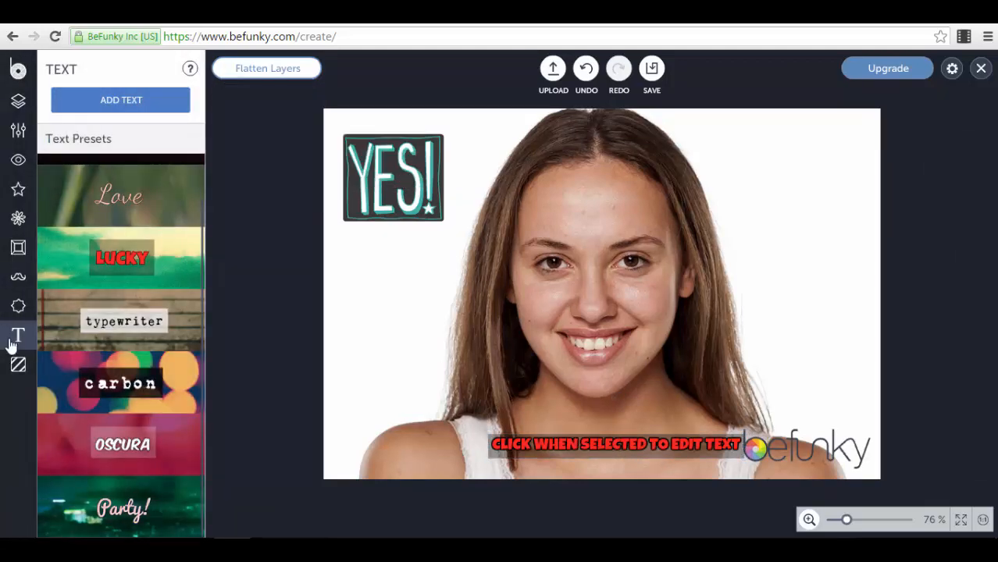
- Move the red text up across the forehead, try the Light Trails 9 texture on the portrait, and discard the texture
left_click(18, 364)
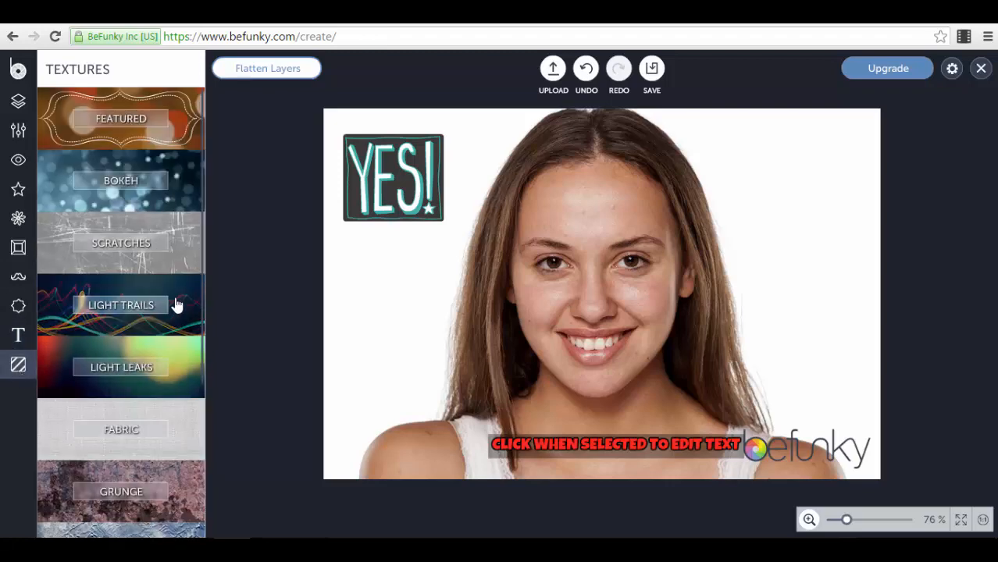
left_click(181, 310)
left_click_drag(593, 459, 575, 250)
scroll(173, 343, "down", 7)
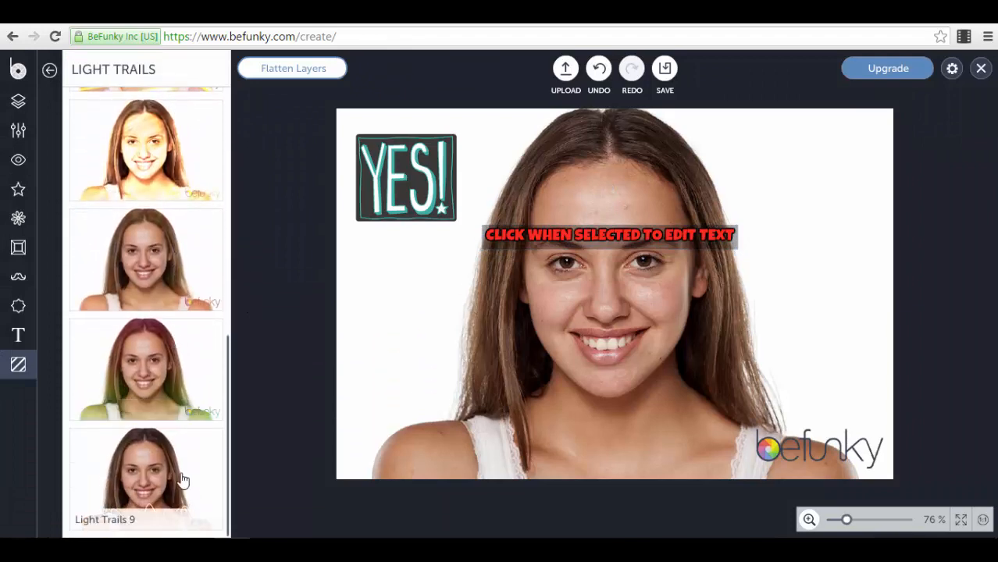
left_click(178, 478)
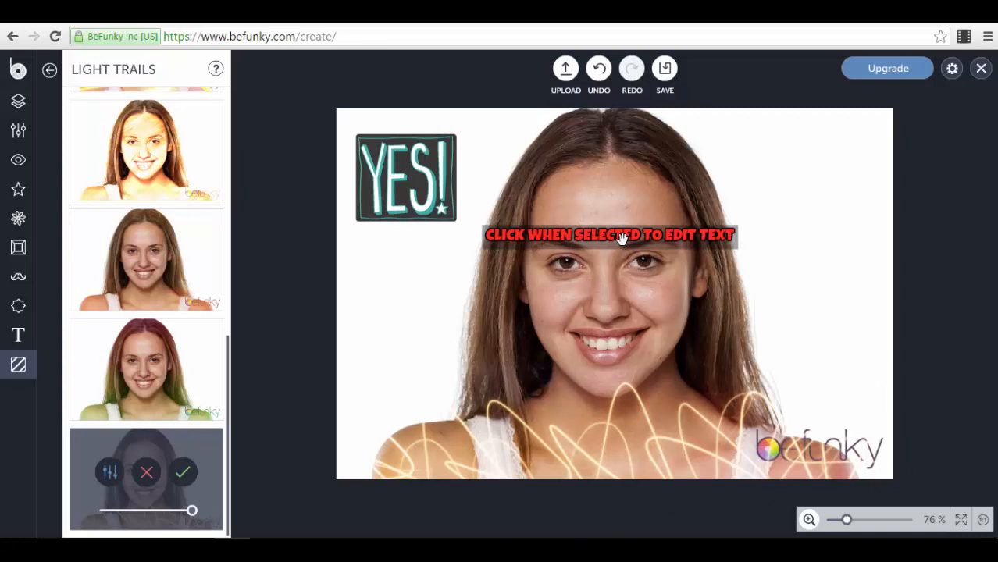
left_click(49, 70)
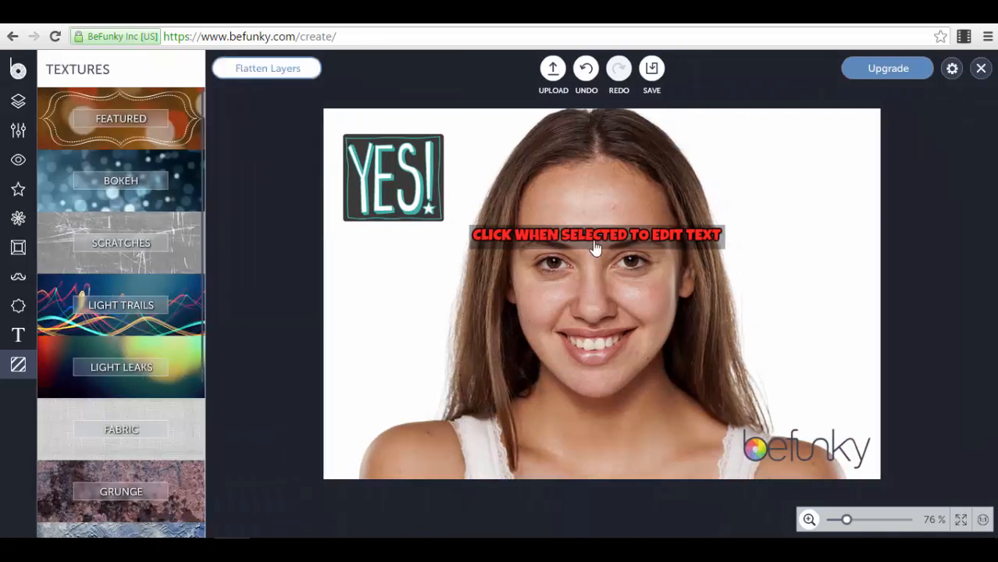
- Delete the red text from the portrait
left_click(591, 234)
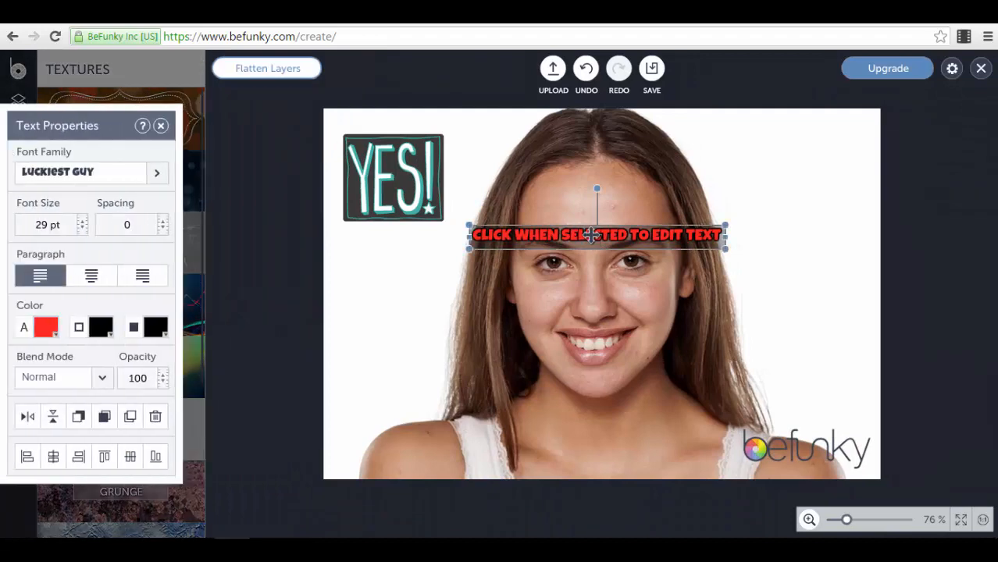
key("Delete")
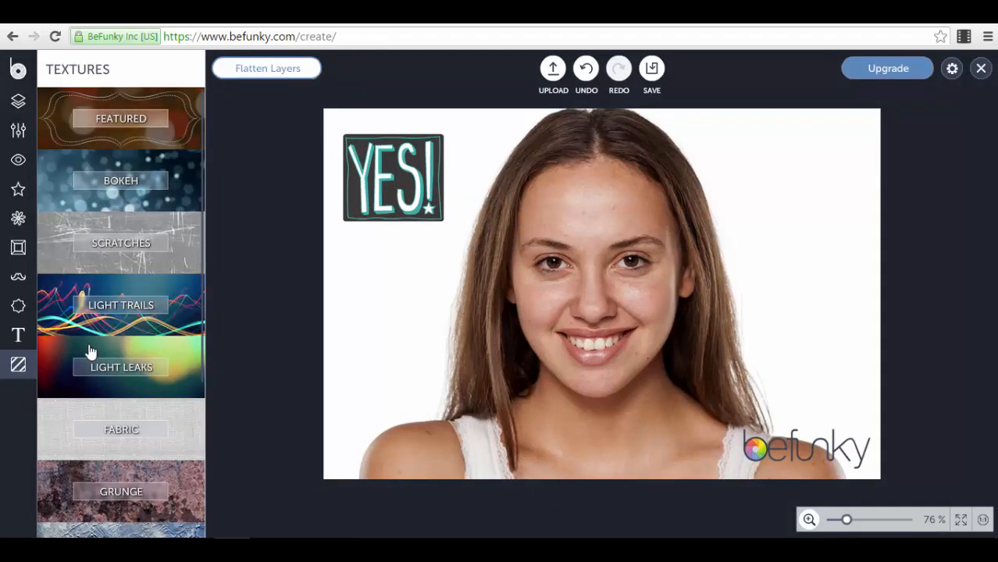